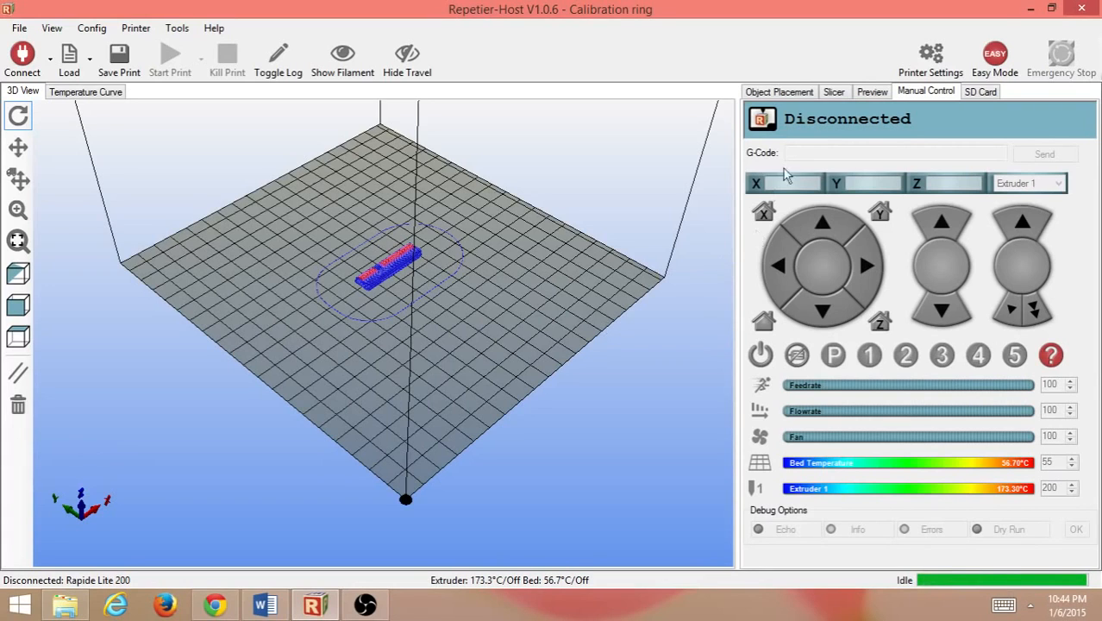
# - Review the printer shape settings of the Rapide Lite 200 and close them without making changes
pyautogui.click(931, 62)
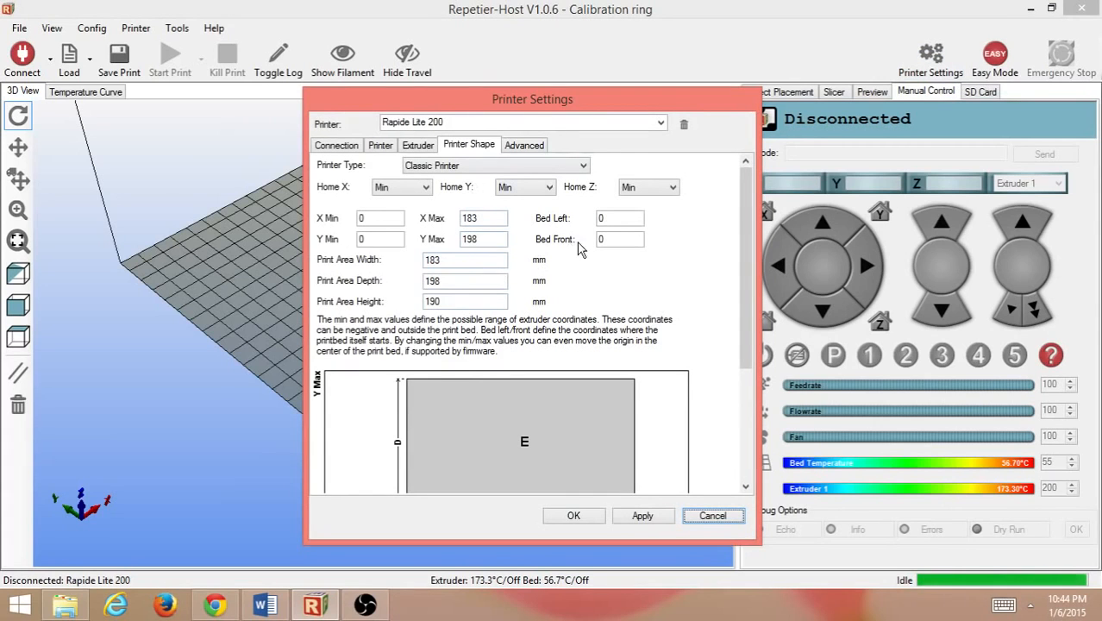
pyautogui.moveTo(607, 109); pyautogui.dragTo(506, 108)
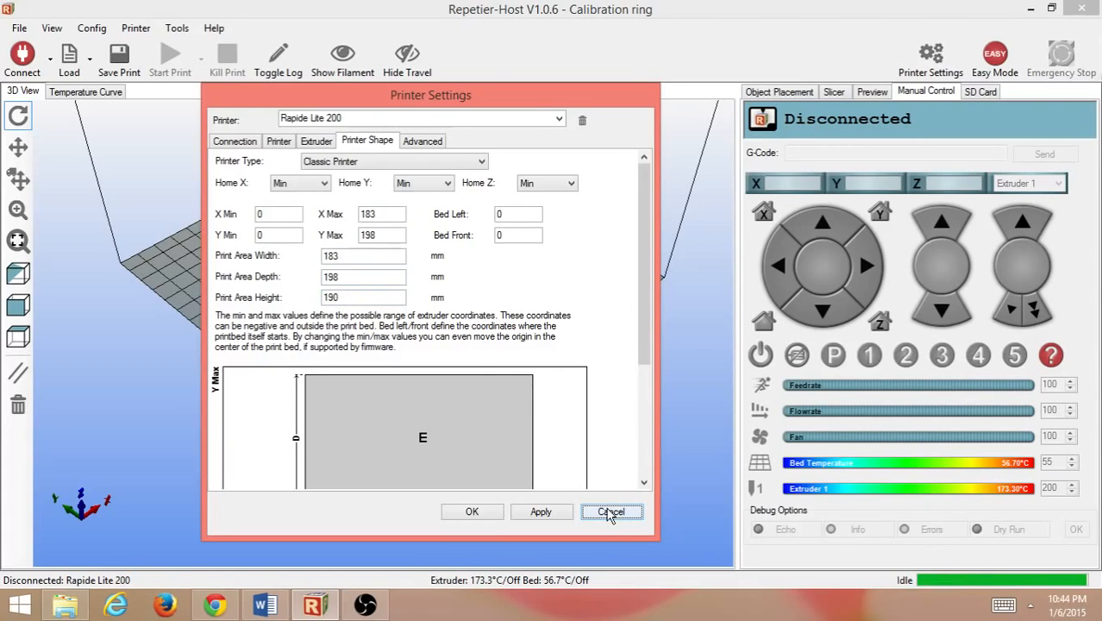
pyautogui.click(610, 512)
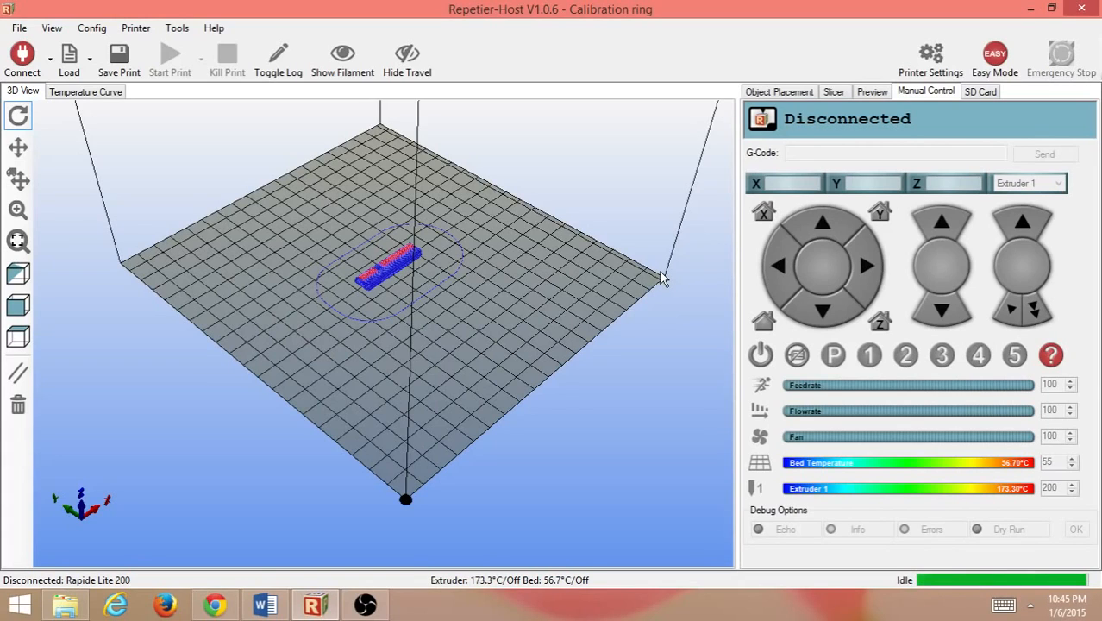
pyautogui.click(929, 63)
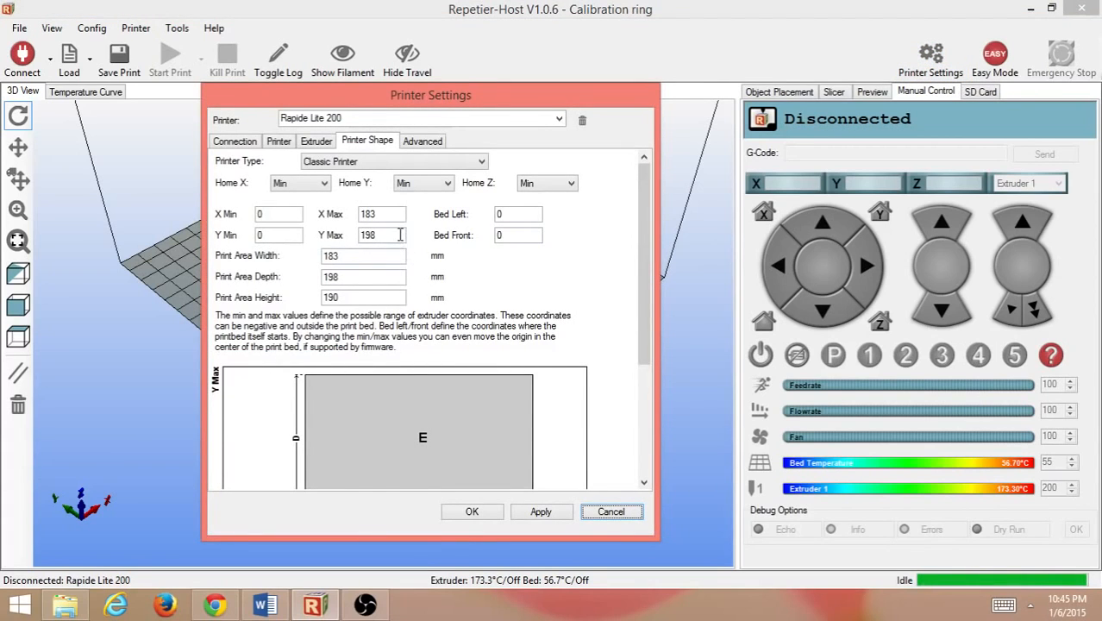
pyautogui.click(613, 513)
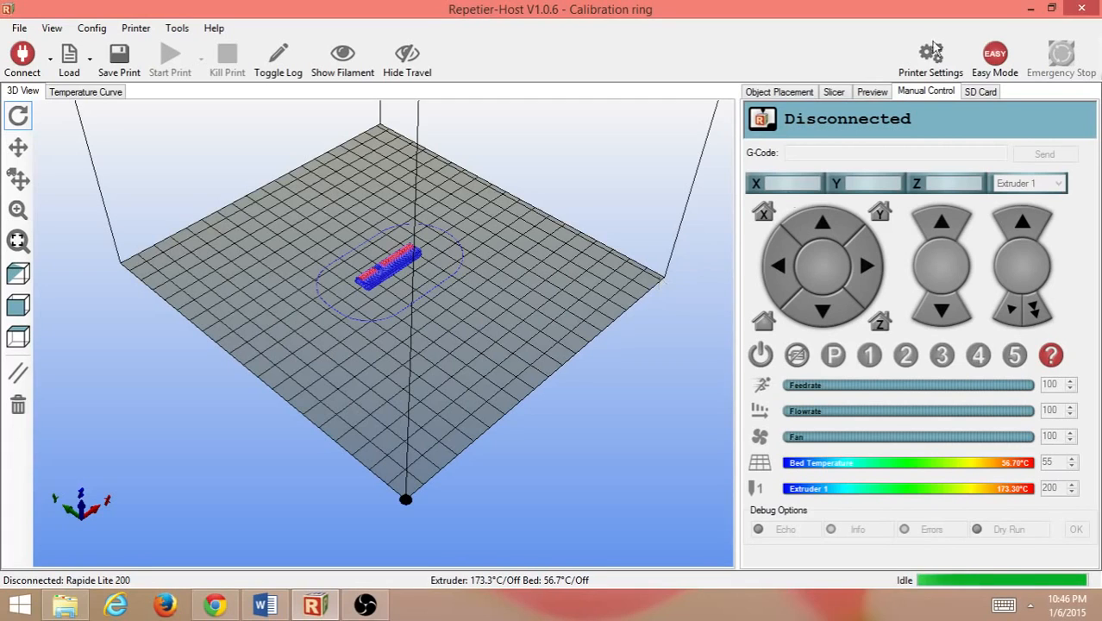
# - In the printer shape settings, set X Min to -91.5, X Max to 91.5 and Bed Left to -91.5
pyautogui.click(914, 69)
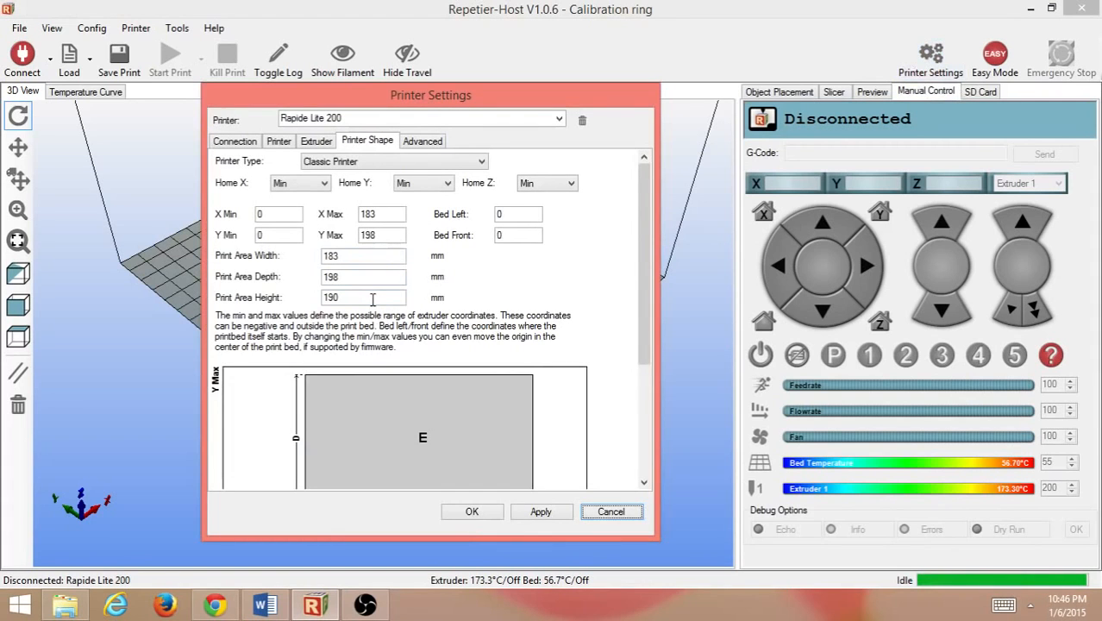
pyautogui.moveTo(413, 90); pyautogui.dragTo(698, 469)
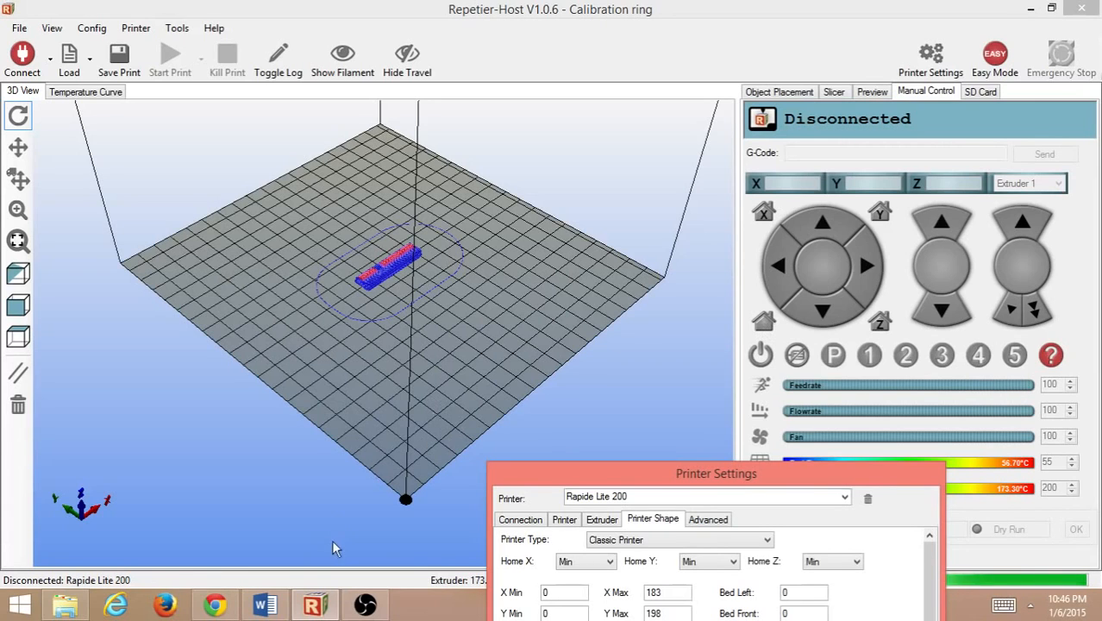
pyautogui.moveTo(574, 475); pyautogui.dragTo(615, 106)
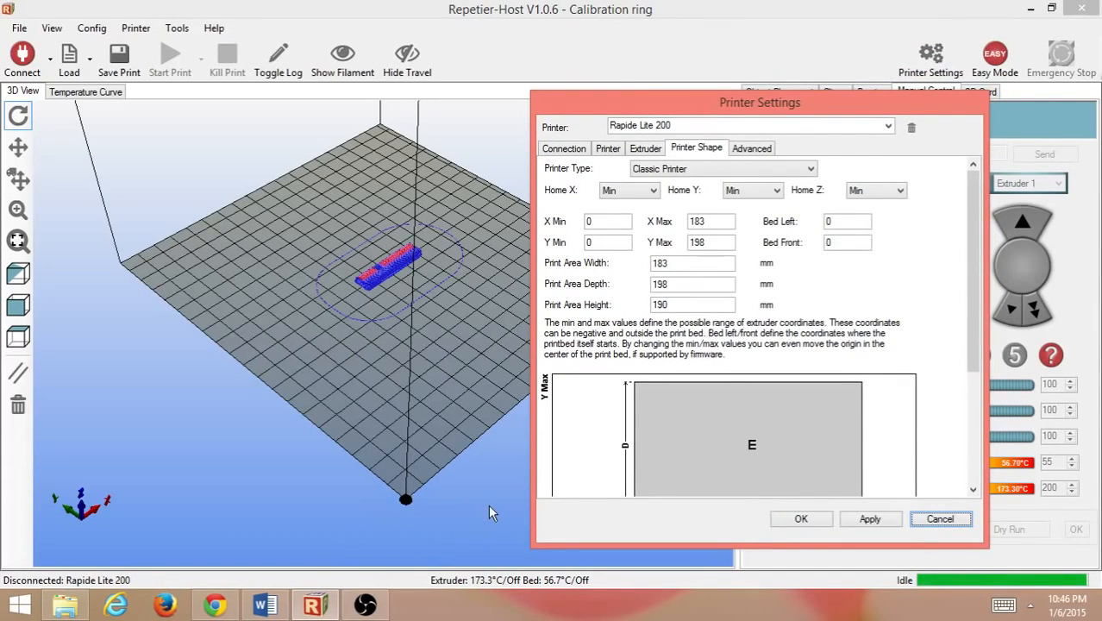
pyautogui.doubleClick(605, 222)
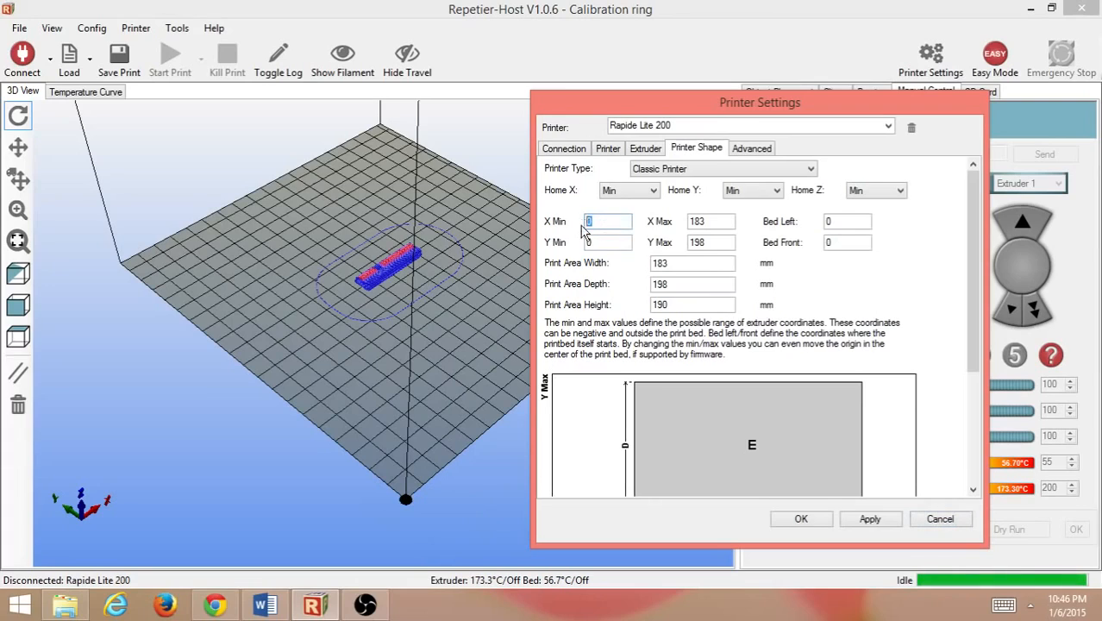
pyautogui.write('-')
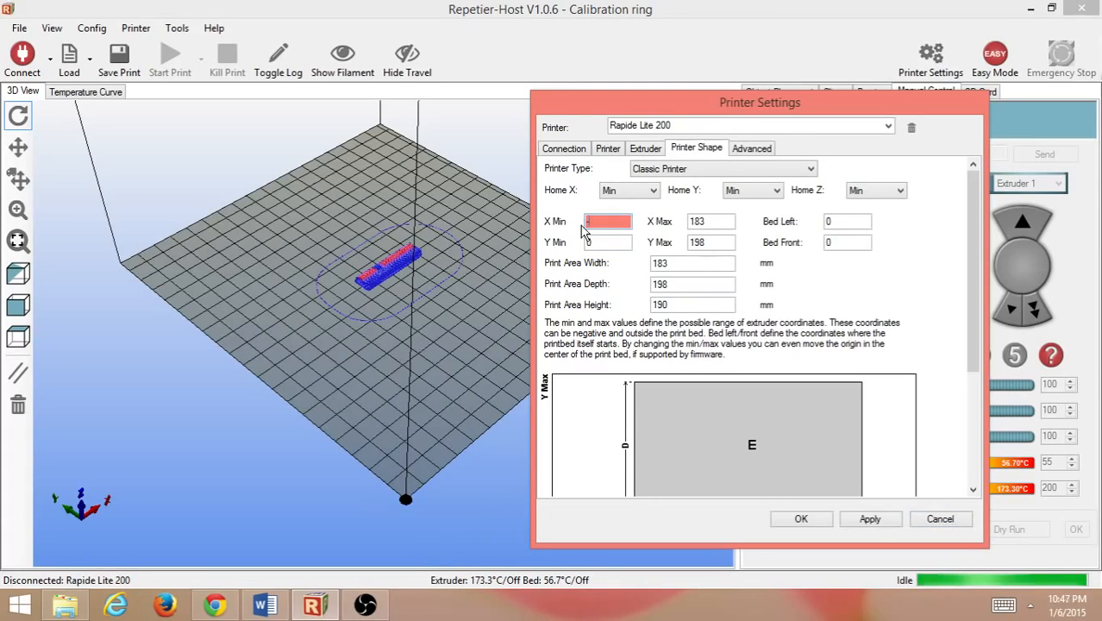
pyautogui.write('91.5')
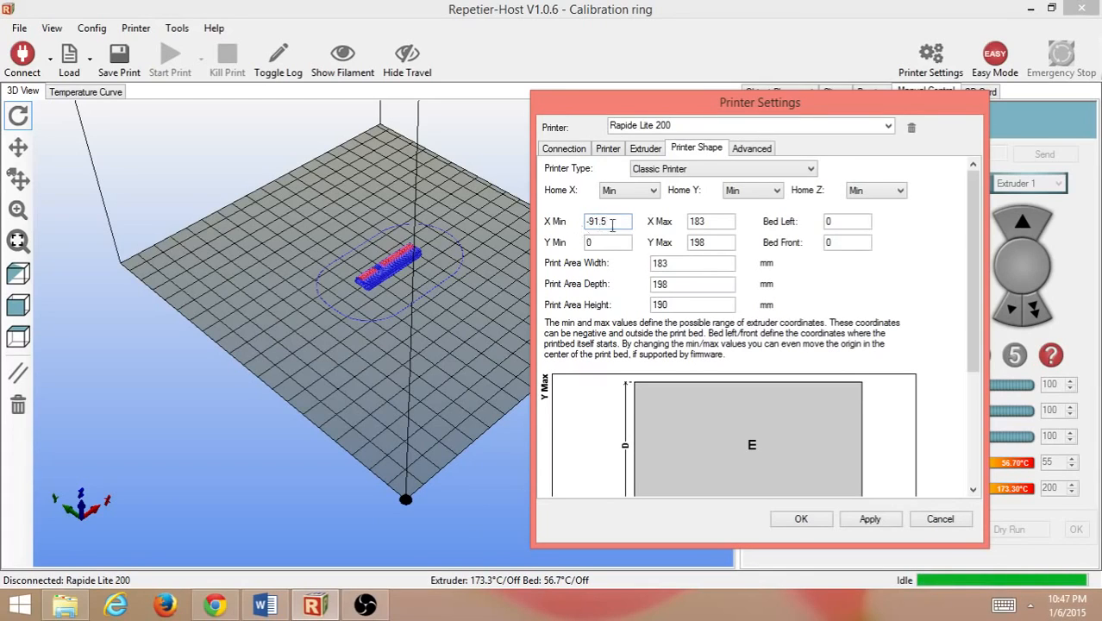
pyautogui.moveTo(714, 221); pyautogui.dragTo(675, 225)
pyautogui.write('91')
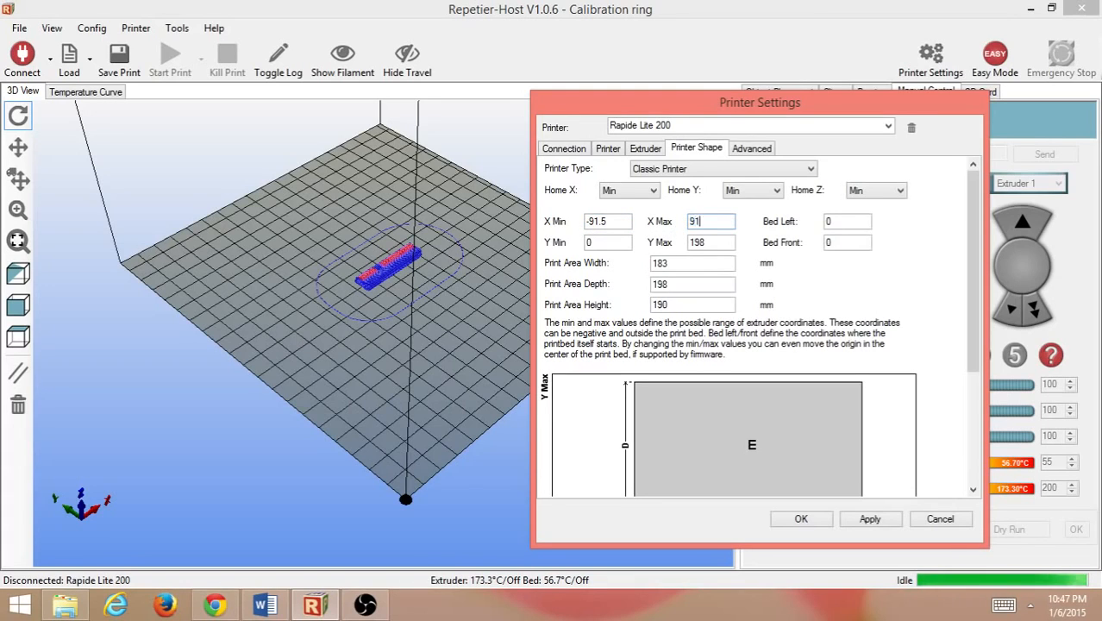
pyautogui.write('.5')
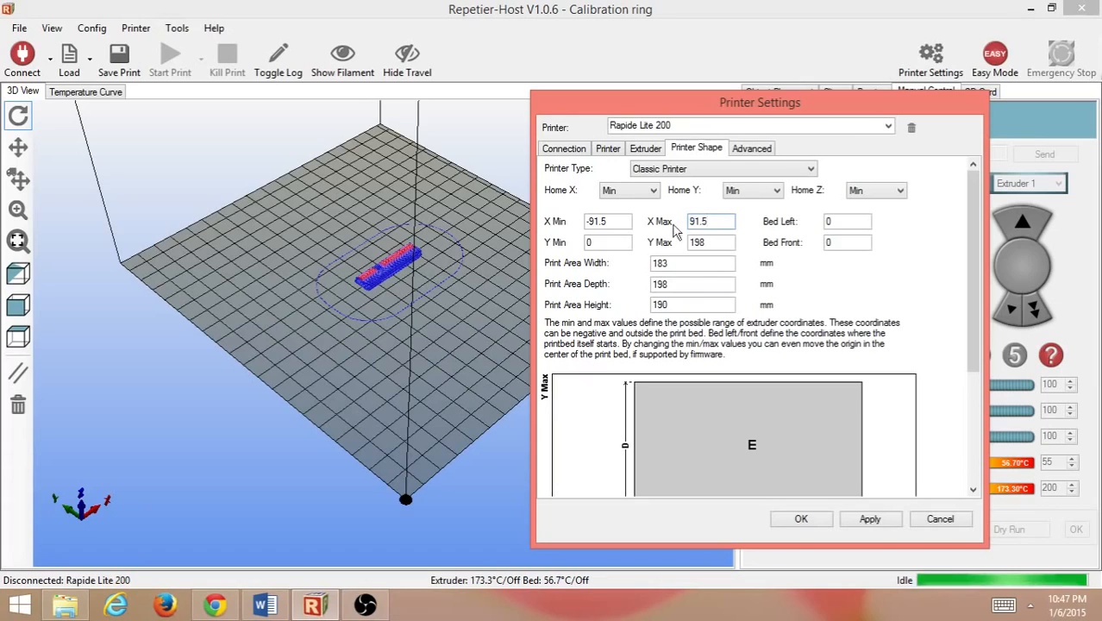
pyautogui.moveTo(844, 224); pyautogui.dragTo(784, 235)
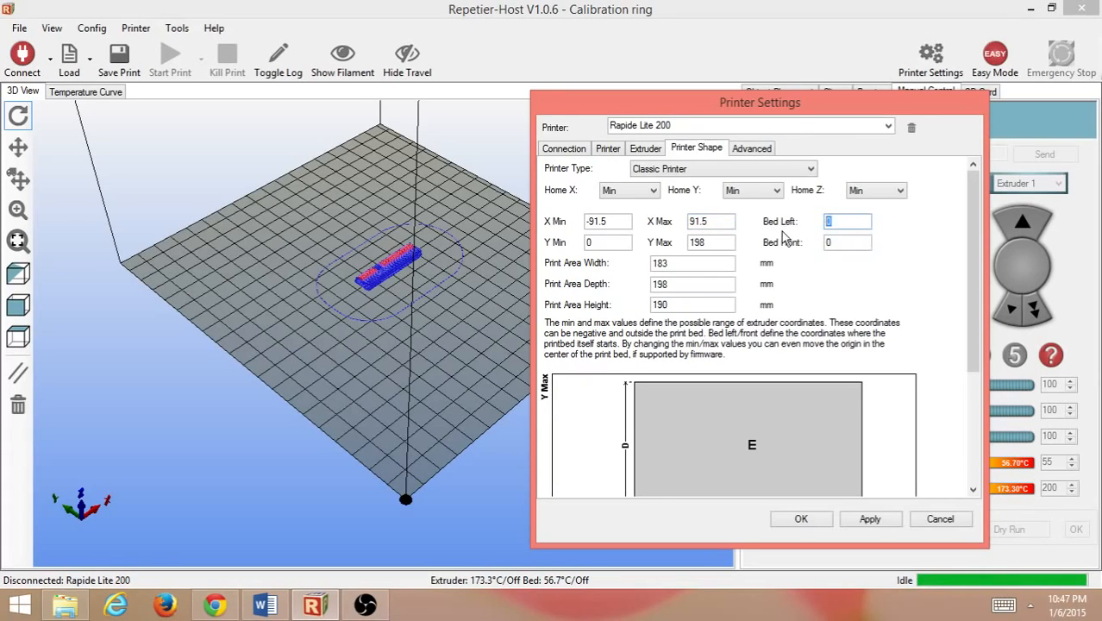
pyautogui.write('-91.5')
# - Set Y Min to -99, Y Max to 99 and Bed Front to -99, and save the printer shape settings
pyautogui.click(616, 245)
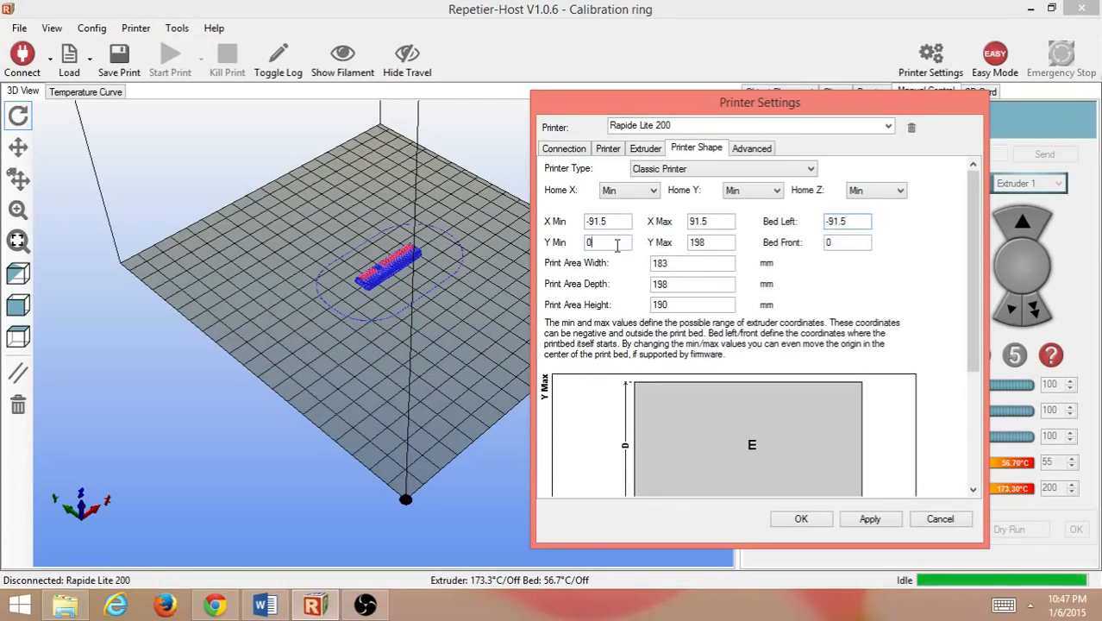
pyautogui.press('BackSpace')
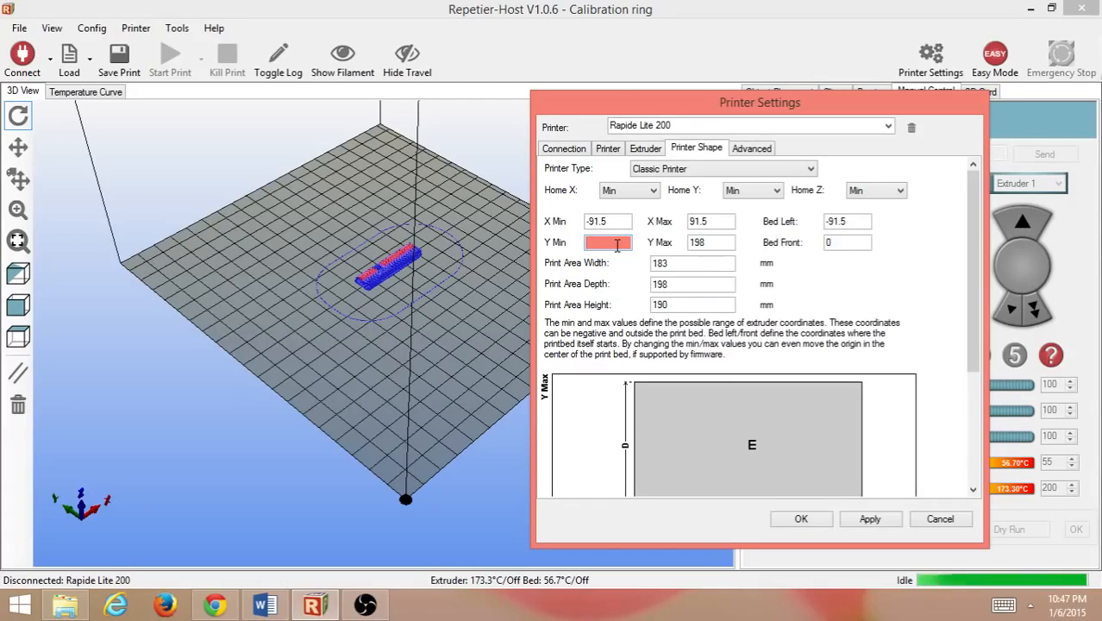
pyautogui.write('-99')
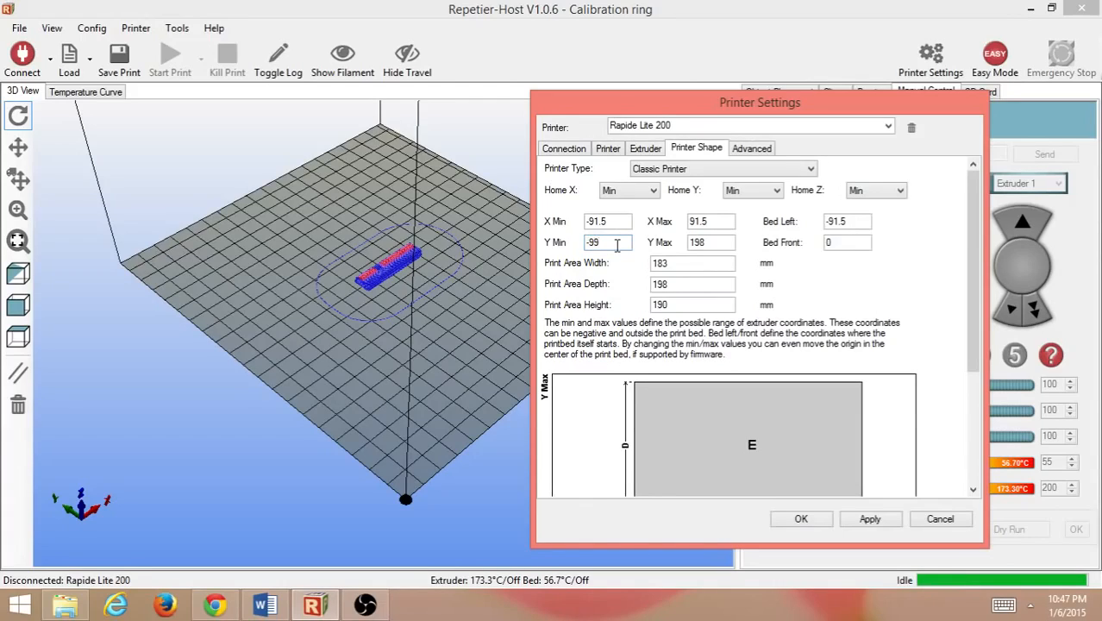
pyautogui.press('Tab')
pyautogui.press('Right')
pyautogui.press('Right')
pyautogui.press('BackSpace')
pyautogui.press('BackSpace')
pyautogui.press('BackSpace')
pyautogui.press('Tab')
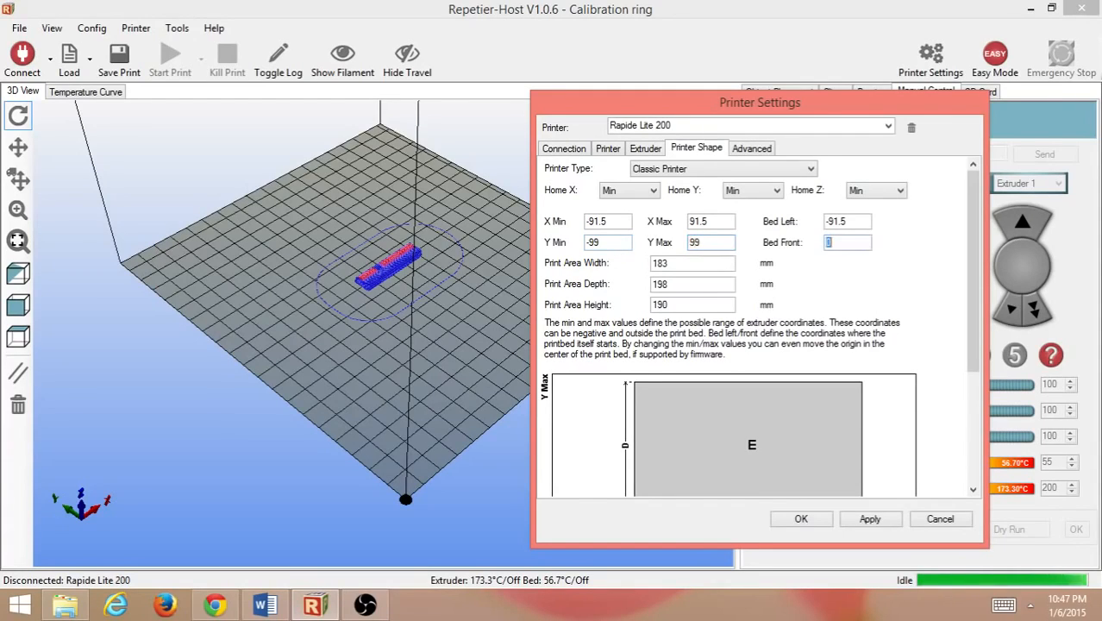
pyautogui.write('-99')
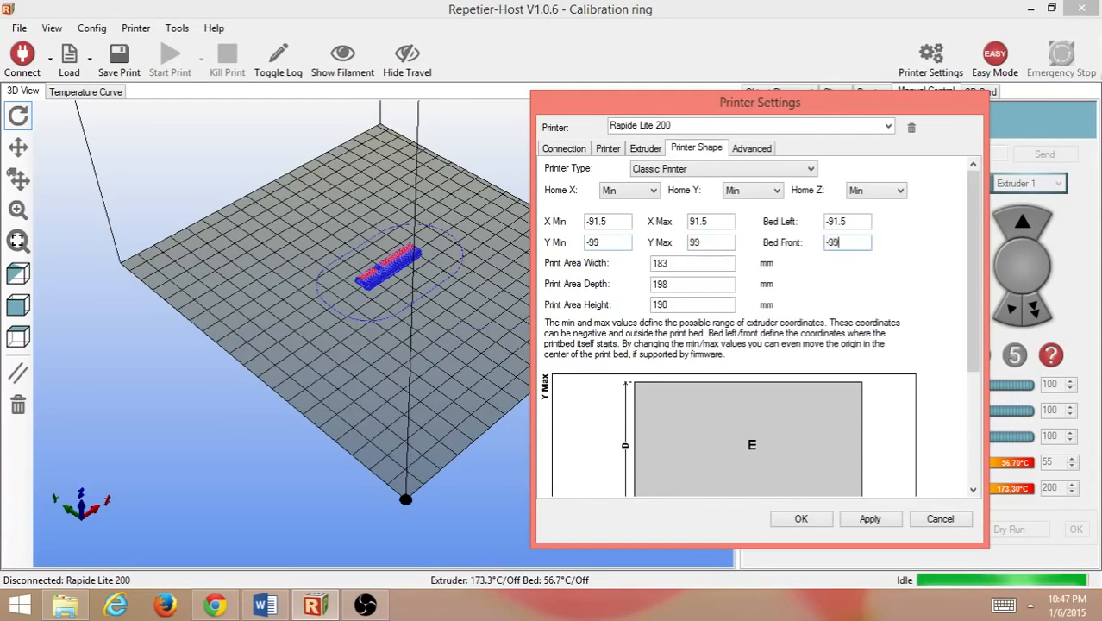
pyautogui.click(801, 519)
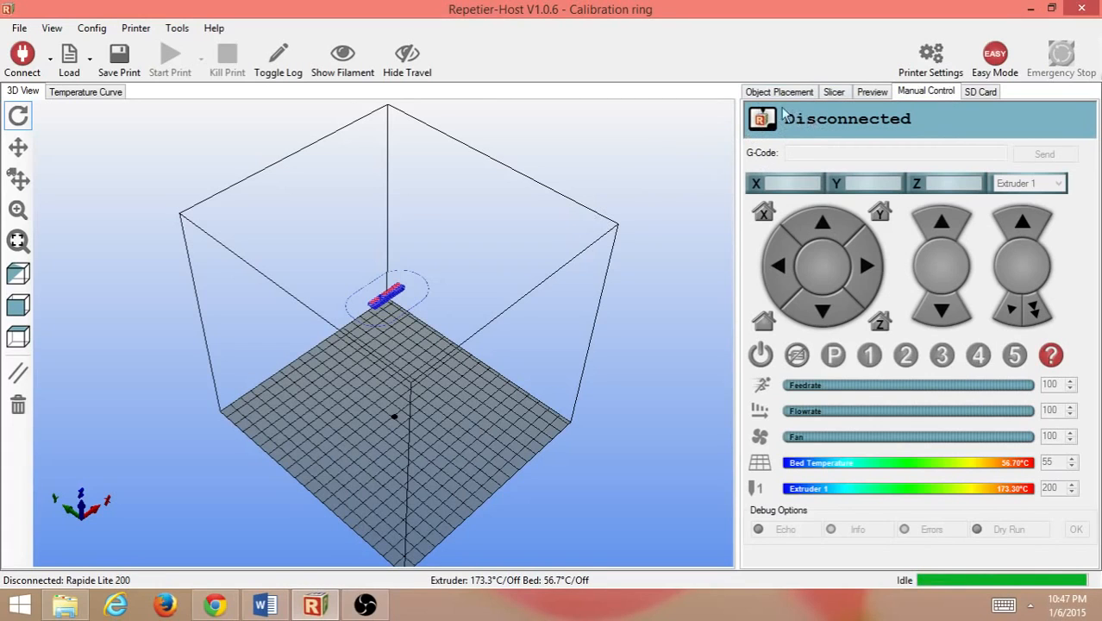
# - Center the Calibration ring object on the print bed
pyautogui.click(756, 95)
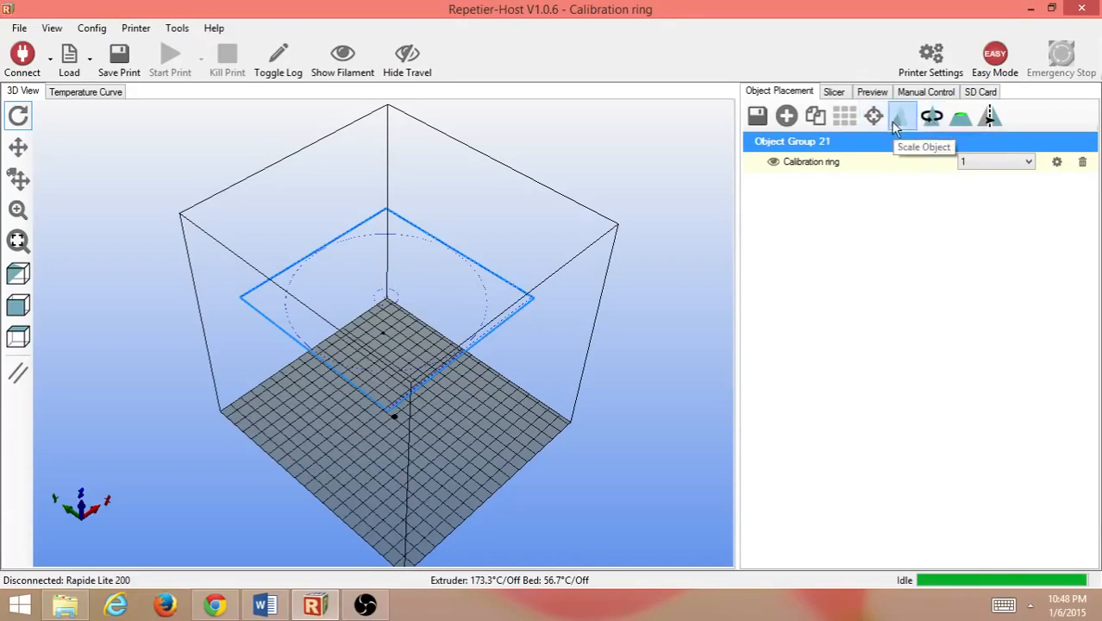
pyautogui.click(867, 123)
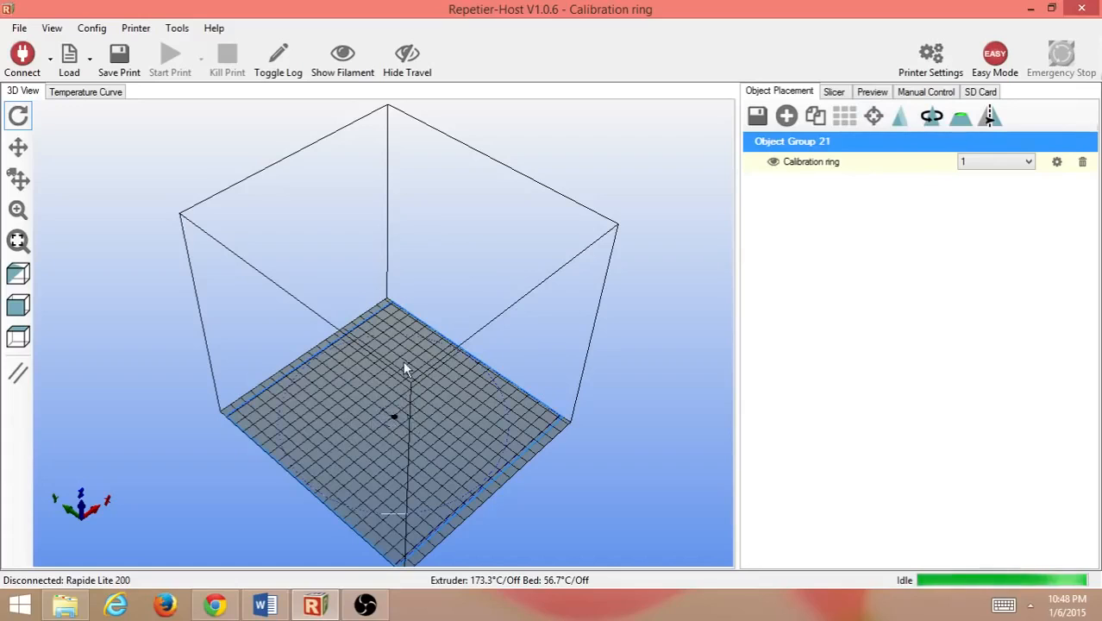
# - Review the printer's shape, post-slice filter, extruder, feed rate, temperature and park position settings, and close them without changes
pyautogui.click(929, 60)
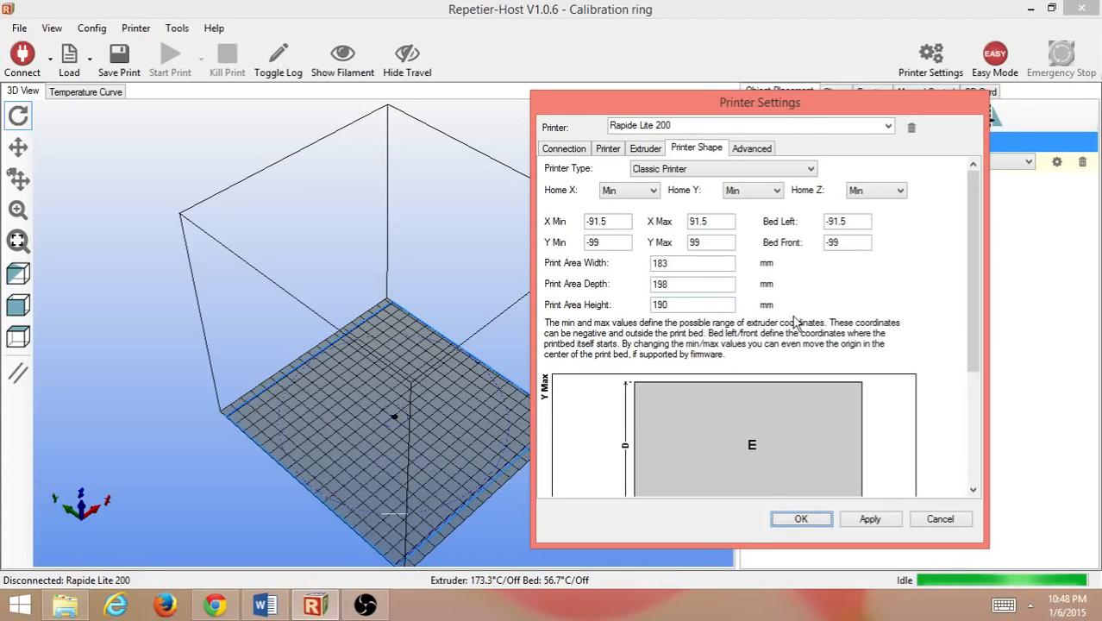
pyautogui.moveTo(782, 95); pyautogui.dragTo(465, 56)
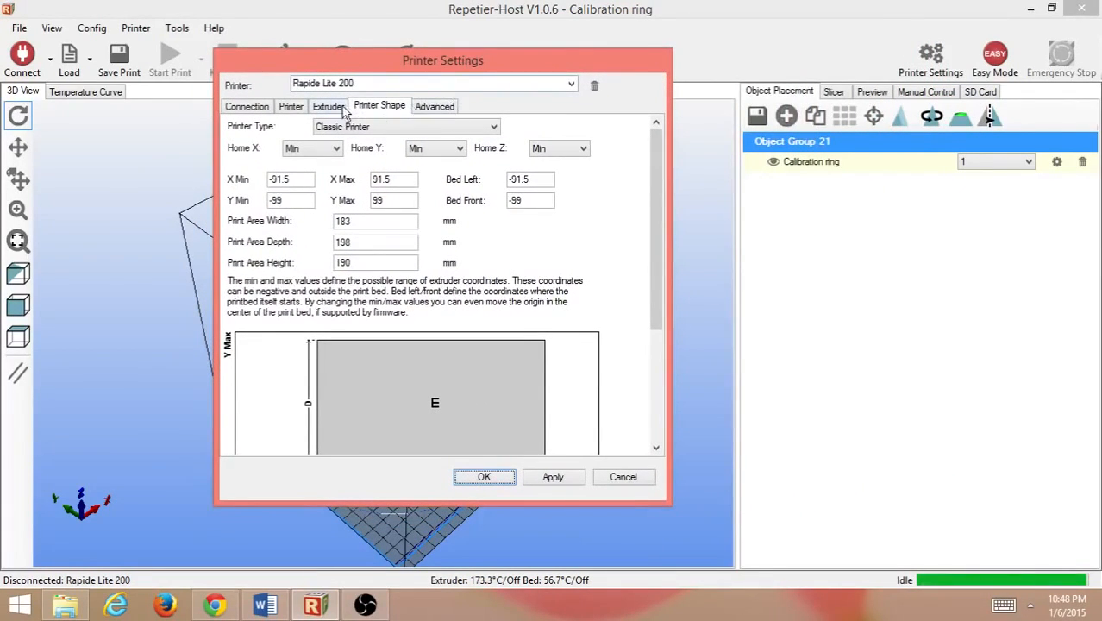
pyautogui.click(433, 107)
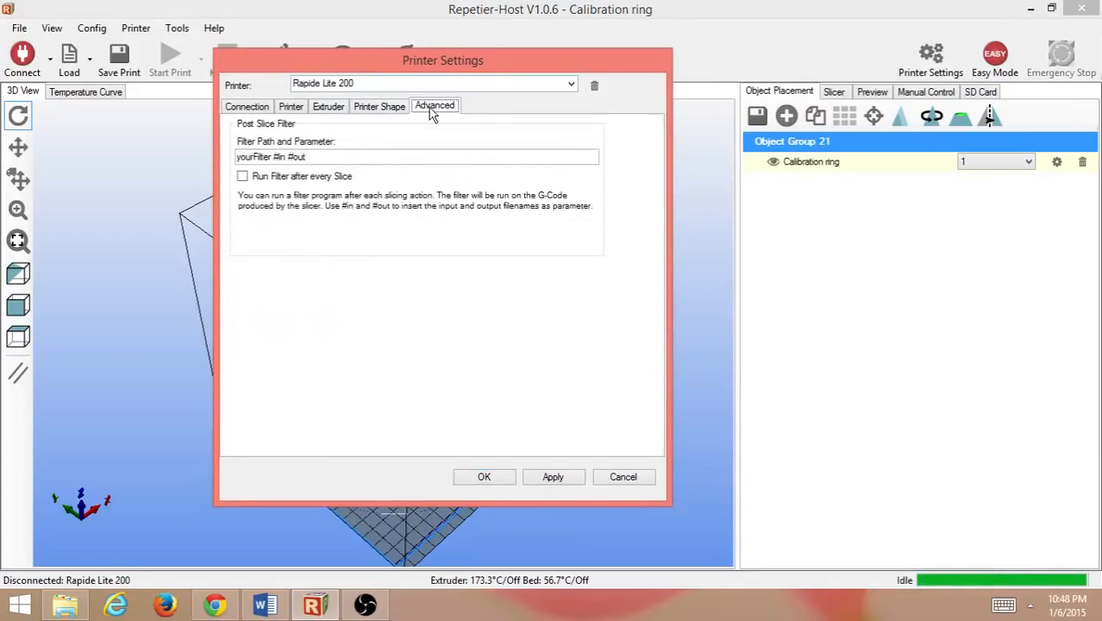
pyautogui.click(329, 109)
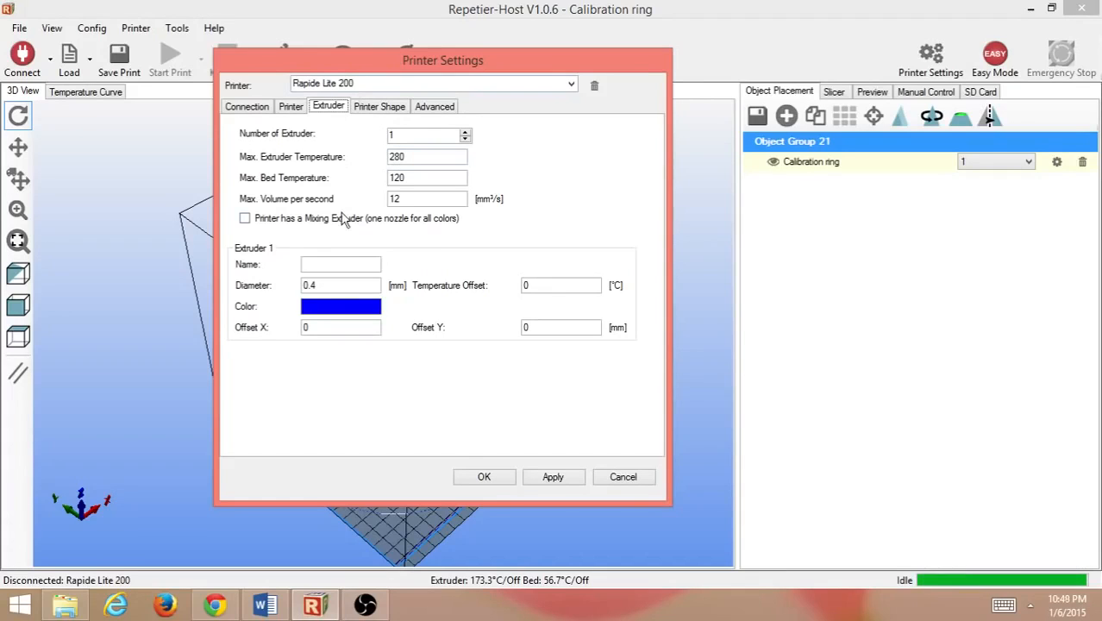
pyautogui.click(291, 107)
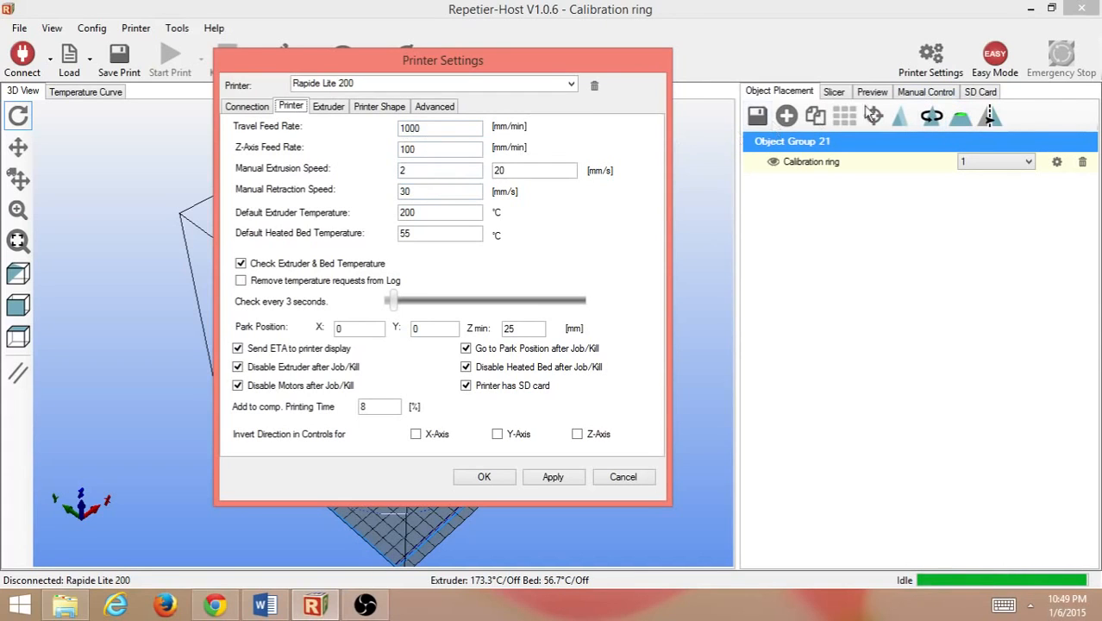
pyautogui.click(925, 92)
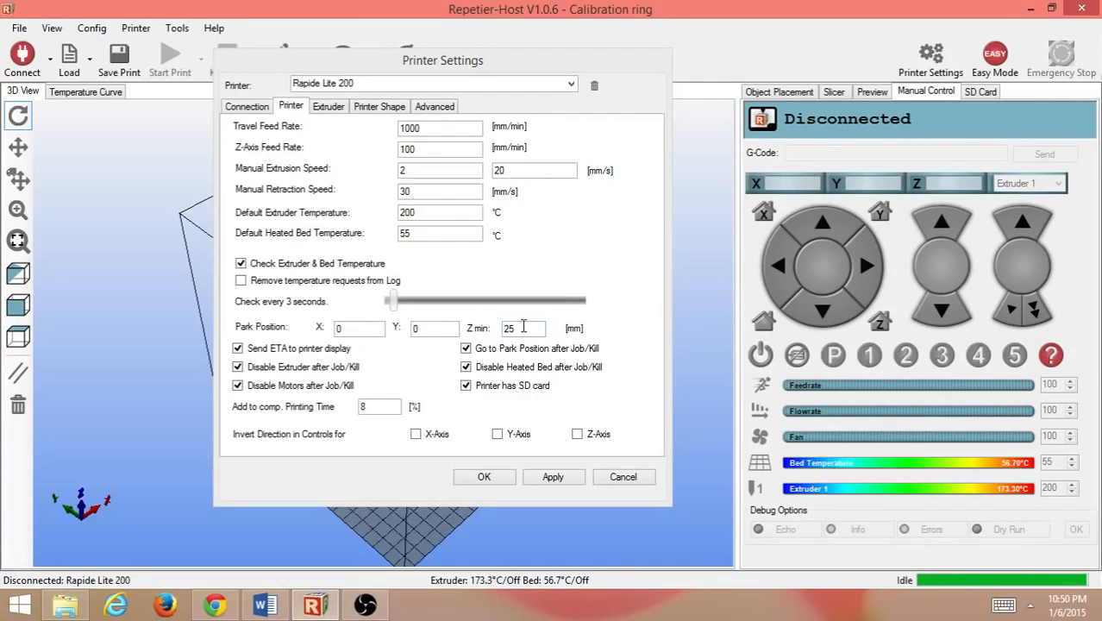
pyautogui.click(784, 92)
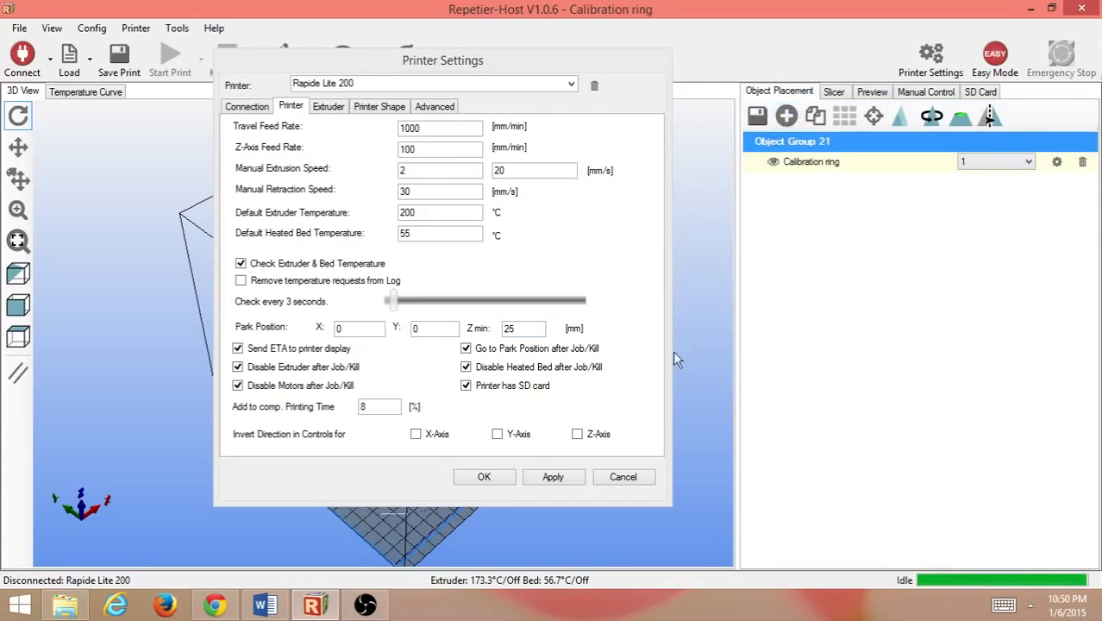
pyautogui.click(624, 483)
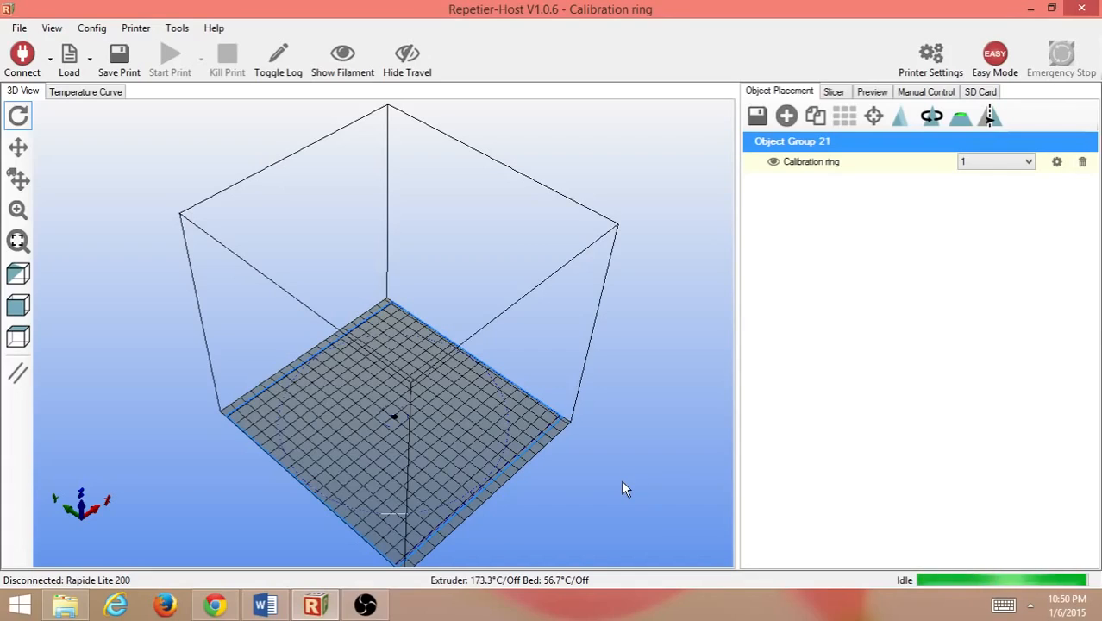
# - Inspect the Calibration ring and the origin marker at the center of the bed up close
pyautogui.scroll(5, 427, 470)
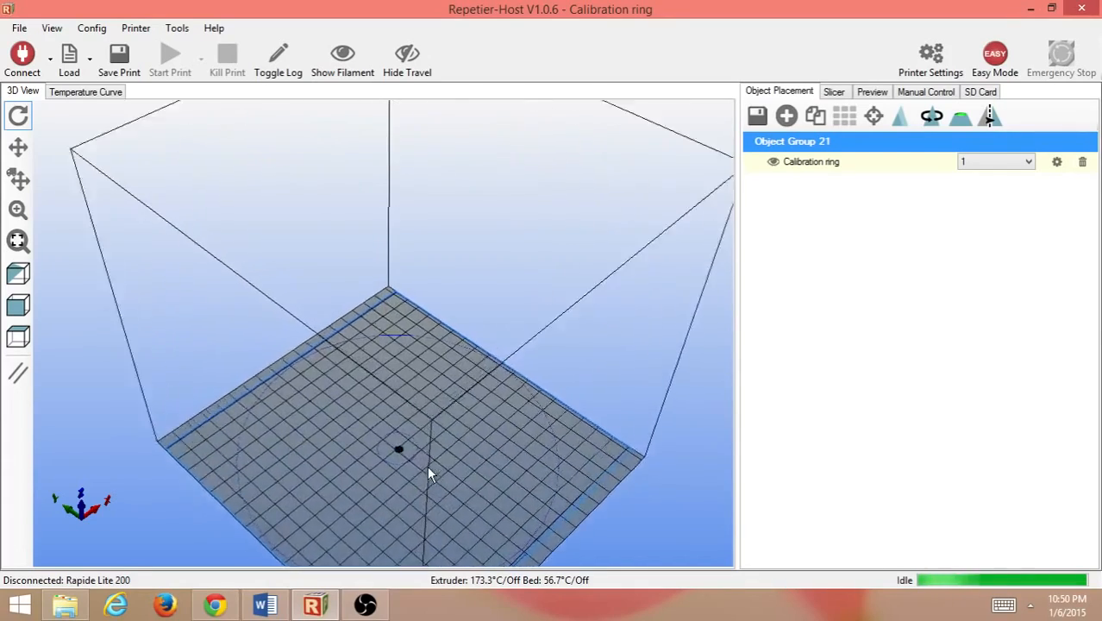
pyautogui.moveTo(360, 532); pyautogui.dragTo(373, 362, button='middle')
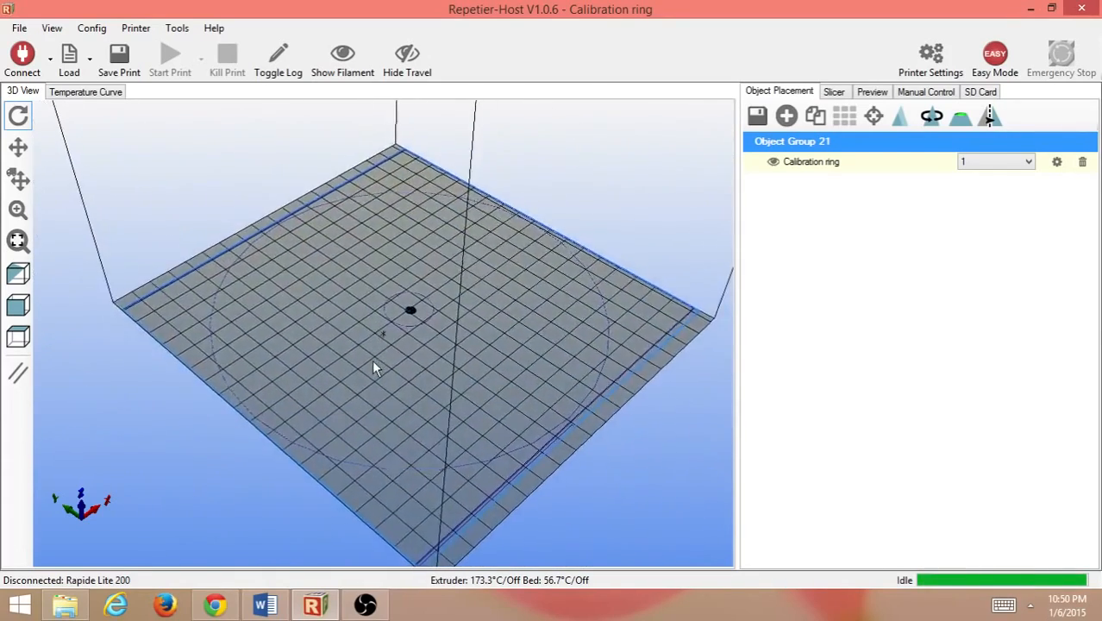
pyautogui.scroll(6, 373, 363)
pyautogui.scroll(2, 372, 369)
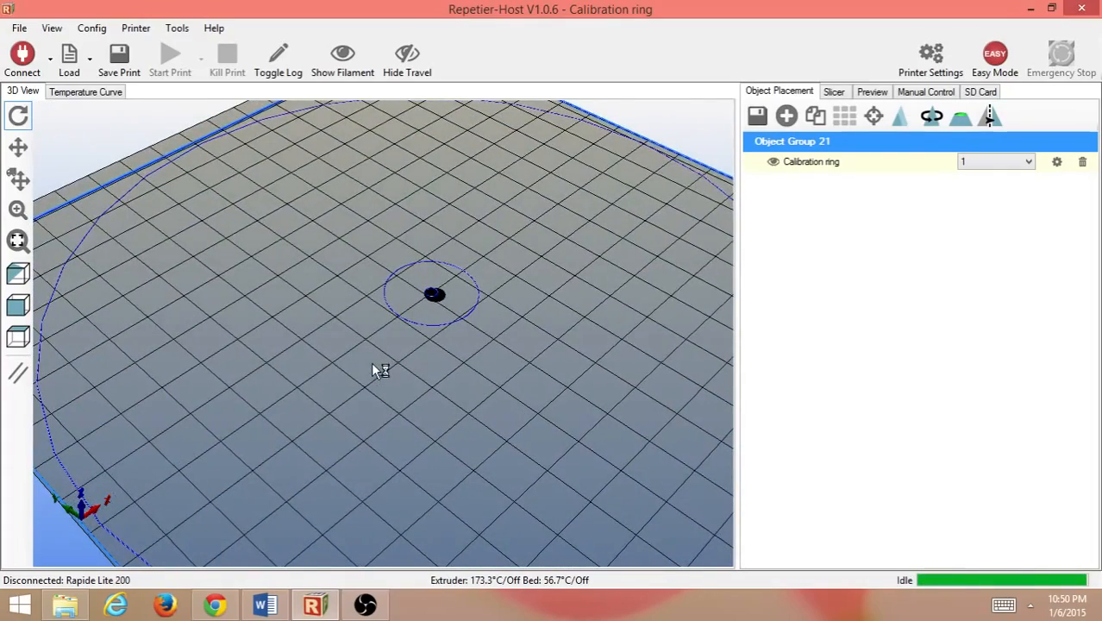
pyautogui.scroll(5, 372, 367)
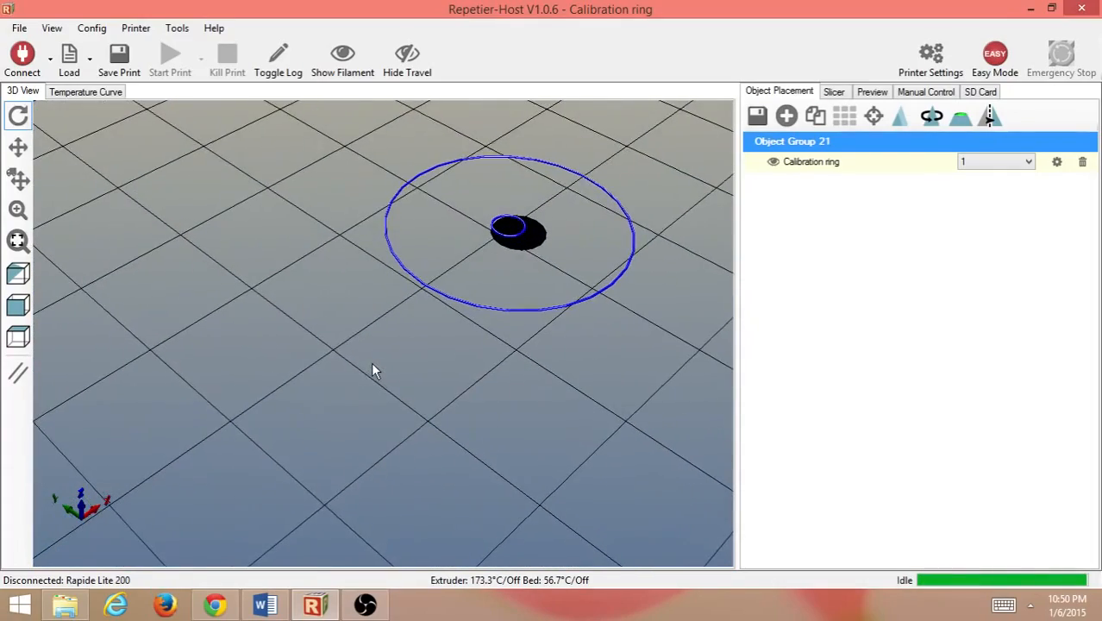
pyautogui.scroll(-5, 372, 371)
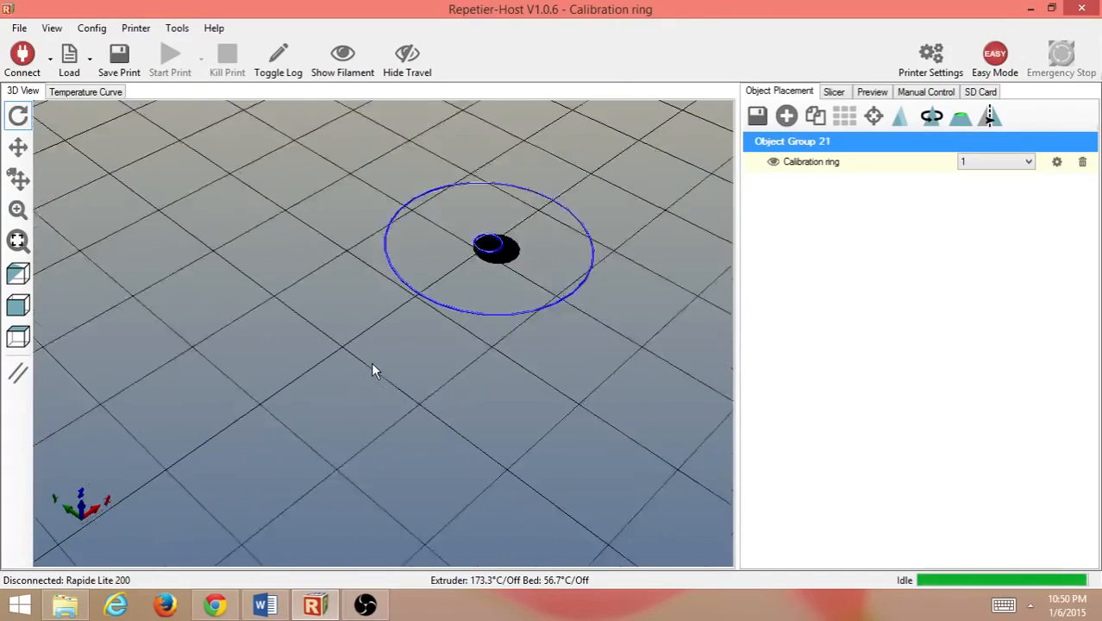
# - Check the sliced preview of the calibration ring, review the printer's extruder, connection and shape settings, and close them without changes
pyautogui.scroll(-5, 372, 366)
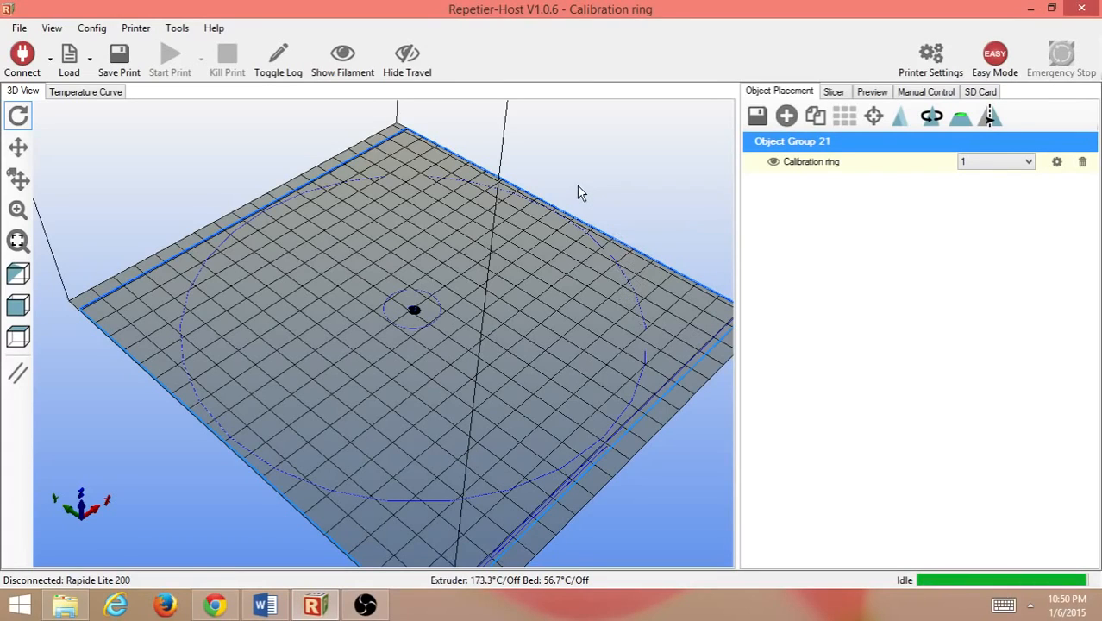
pyautogui.click(871, 92)
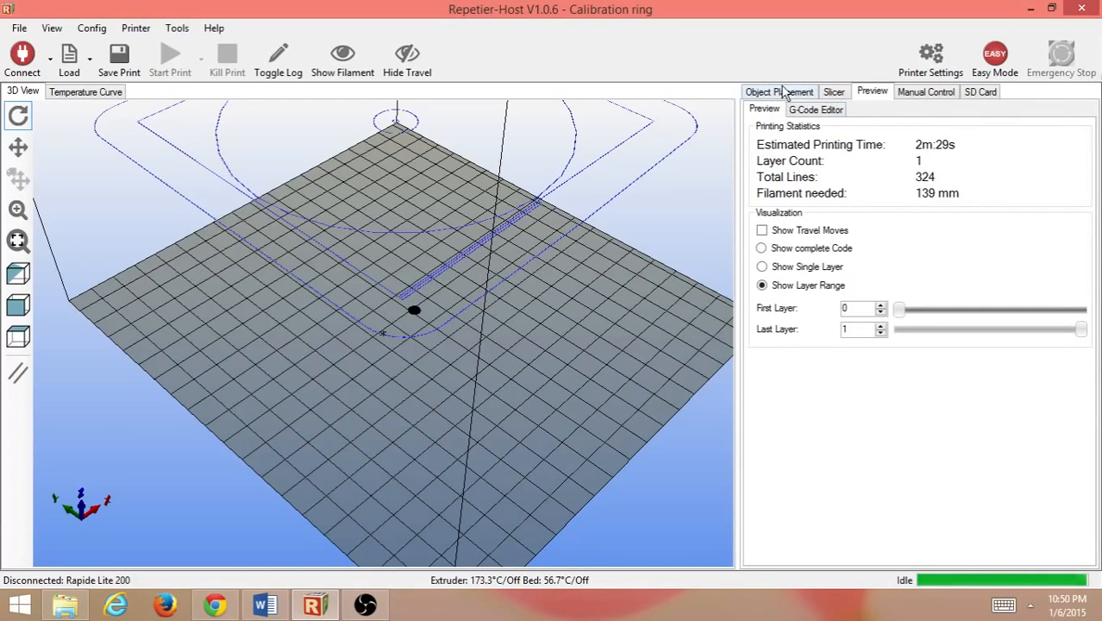
pyautogui.click(931, 55)
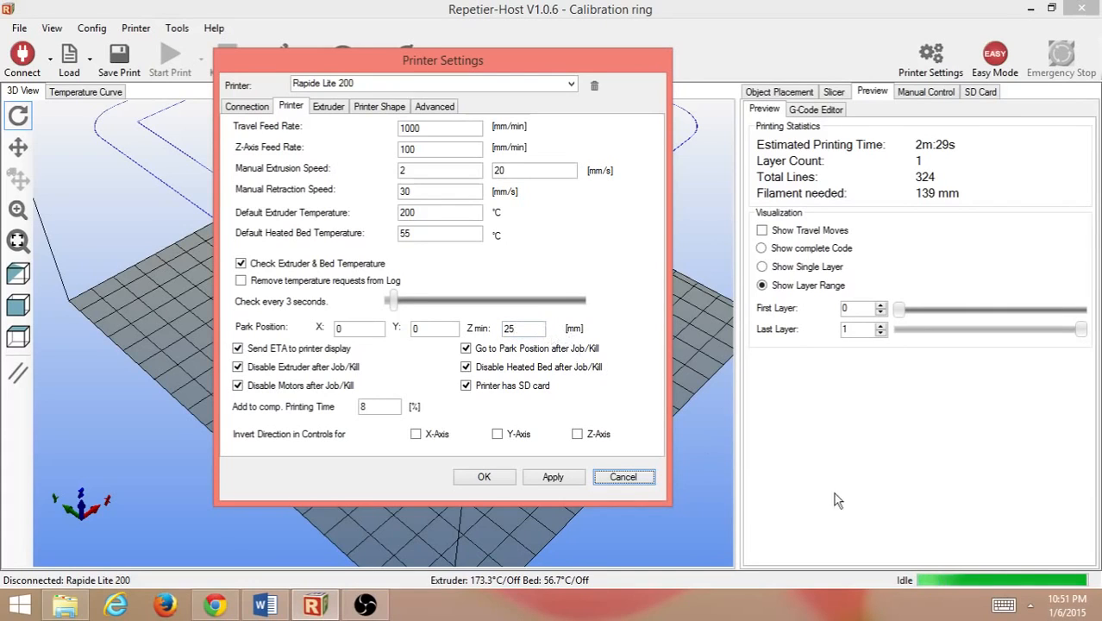
pyautogui.click(338, 109)
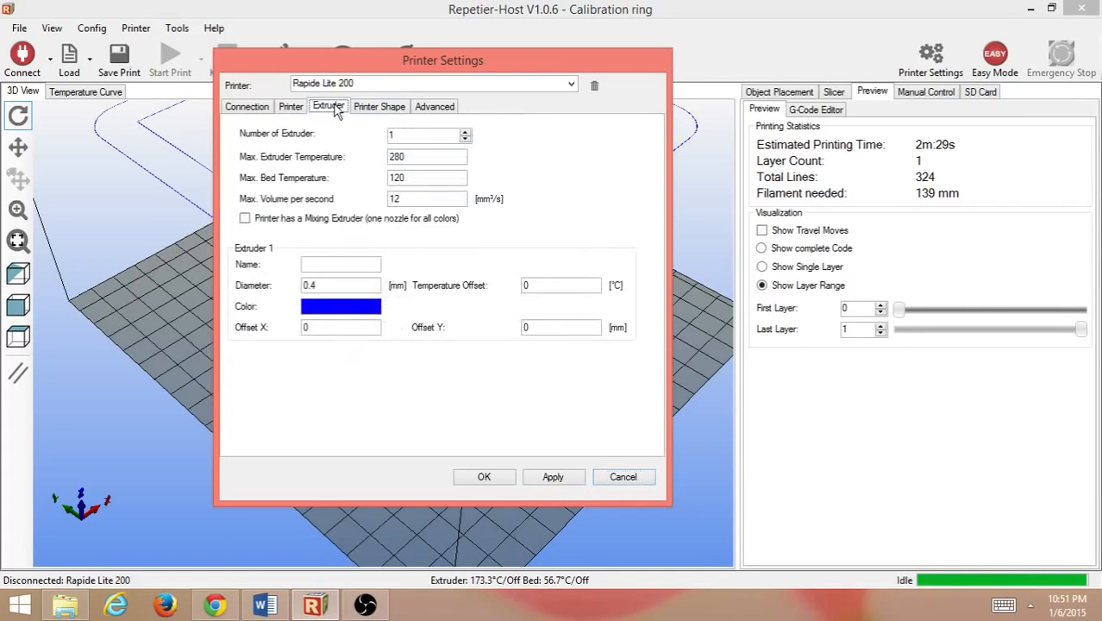
pyautogui.click(250, 112)
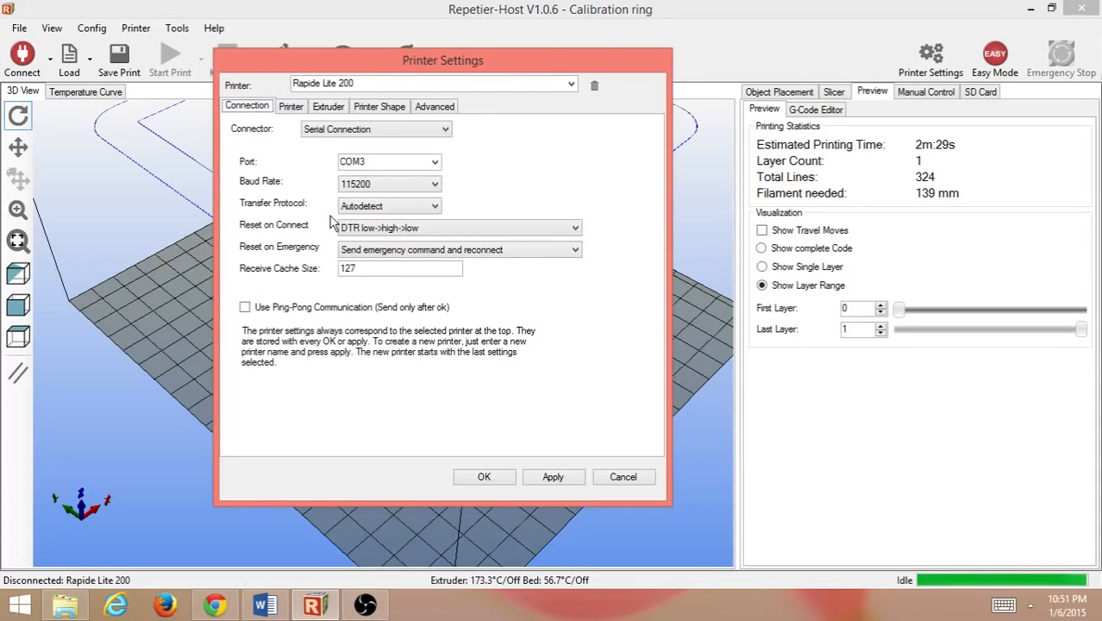
pyautogui.click(290, 112)
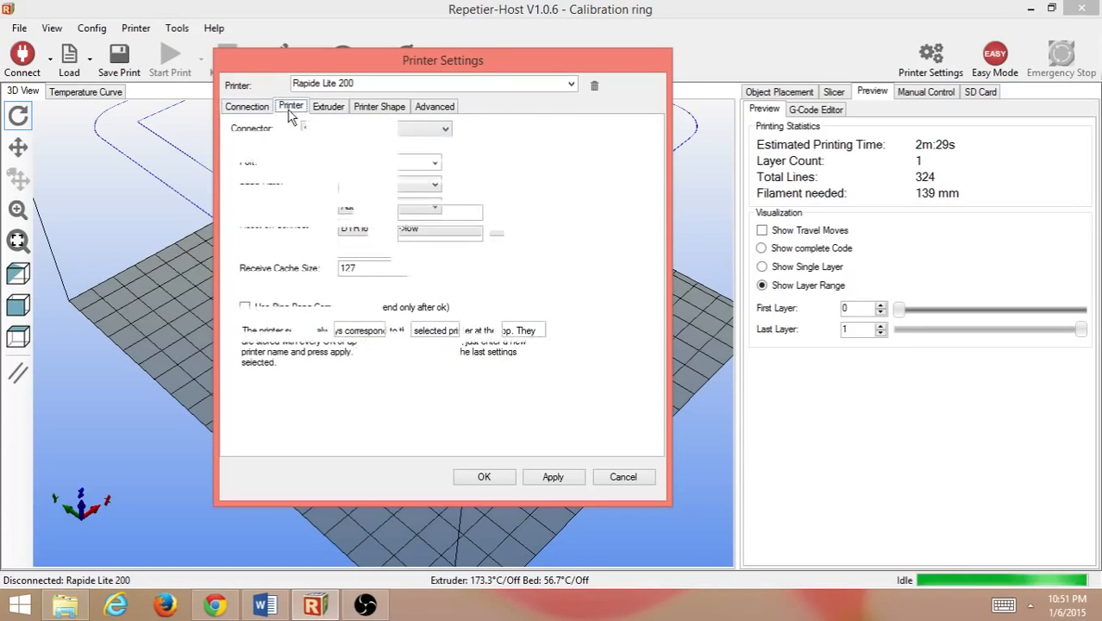
pyautogui.click(333, 114)
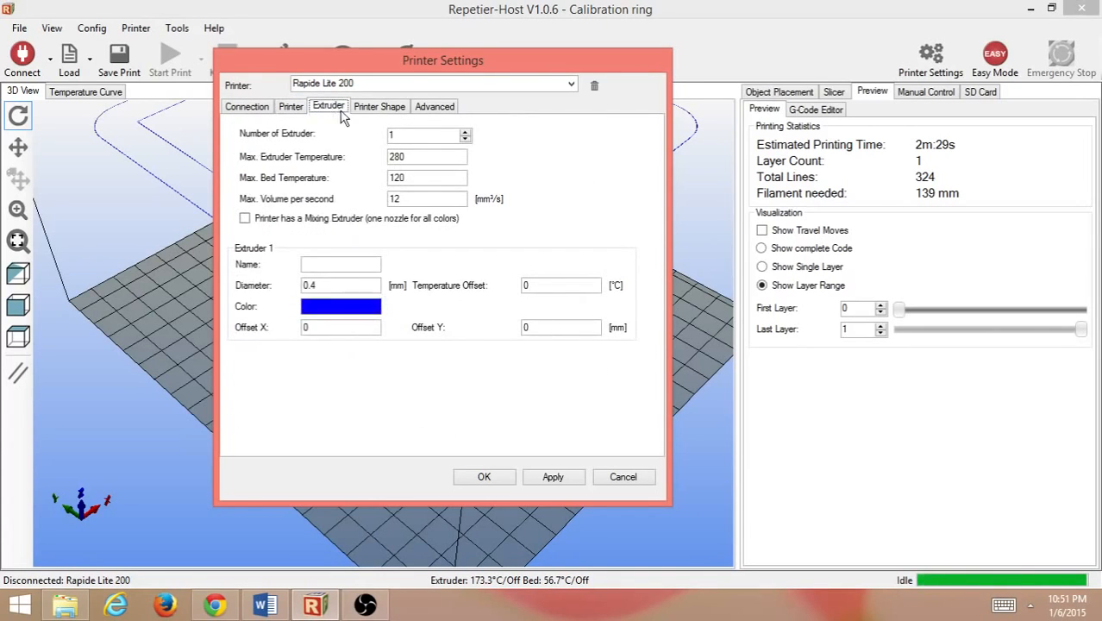
pyautogui.click(369, 115)
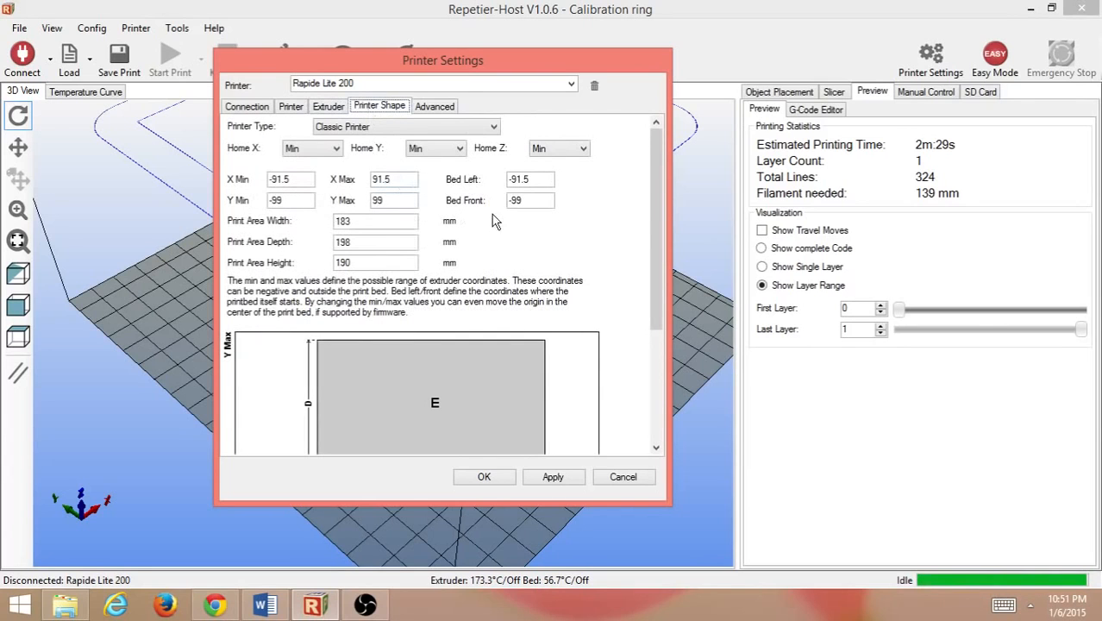
pyautogui.click(615, 479)
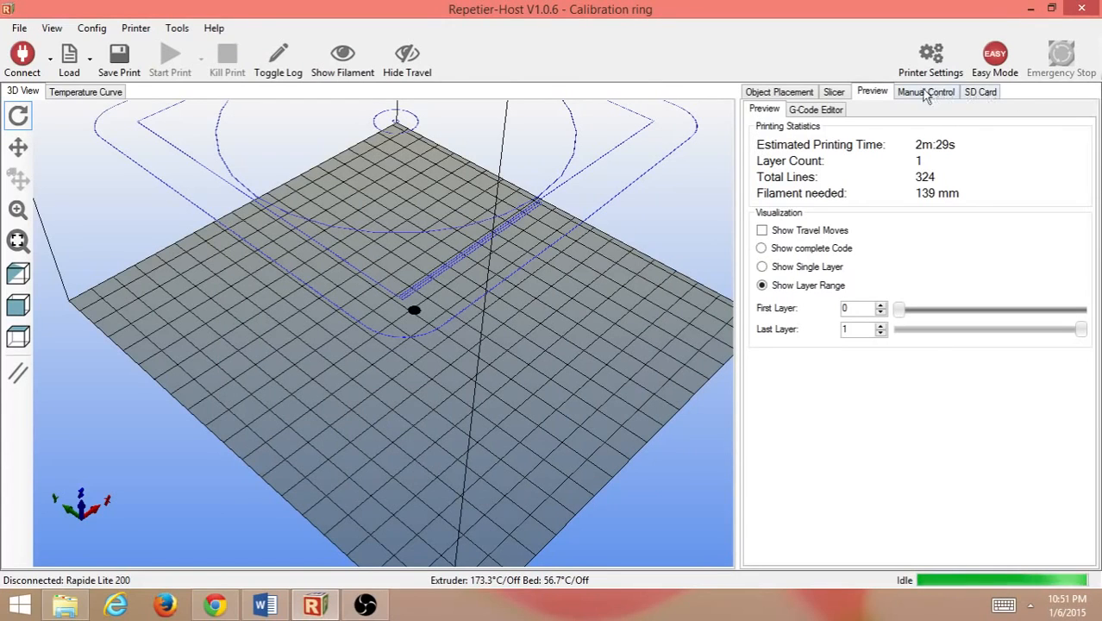
# - Open the Slic3r configuration and review its print, filament and printer settings
pyautogui.click(833, 93)
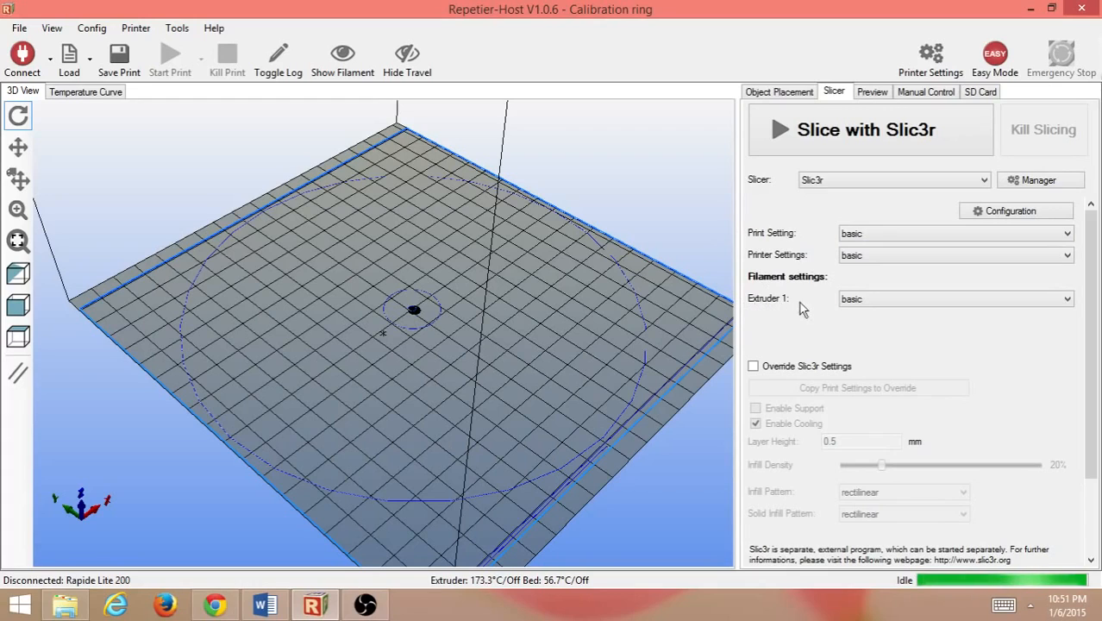
pyautogui.click(1008, 213)
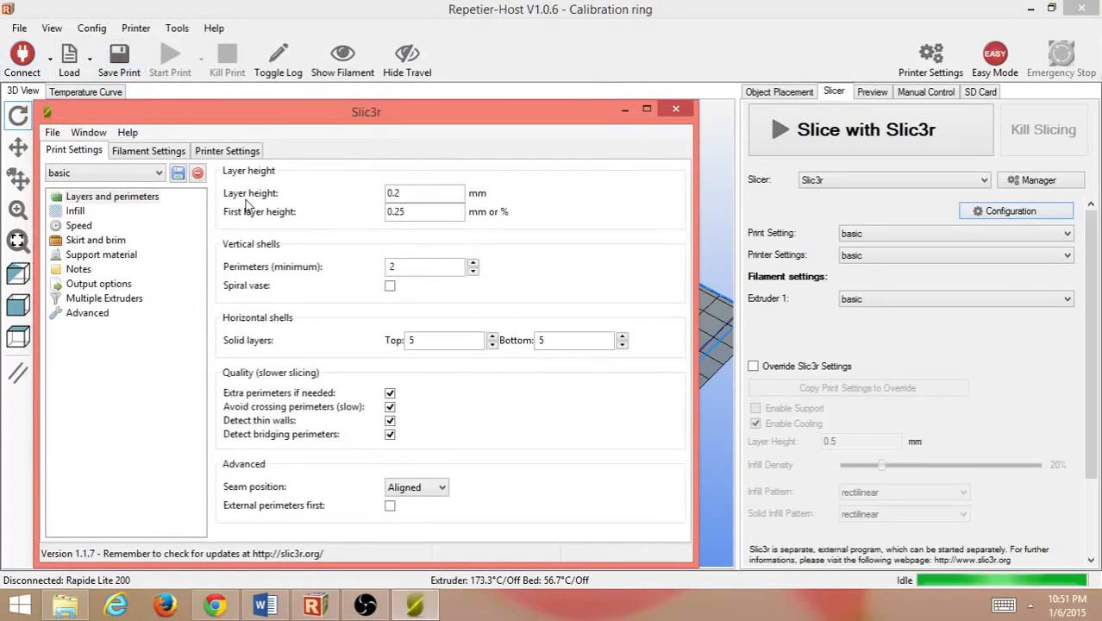
pyautogui.moveTo(265, 122); pyautogui.dragTo(318, 79)
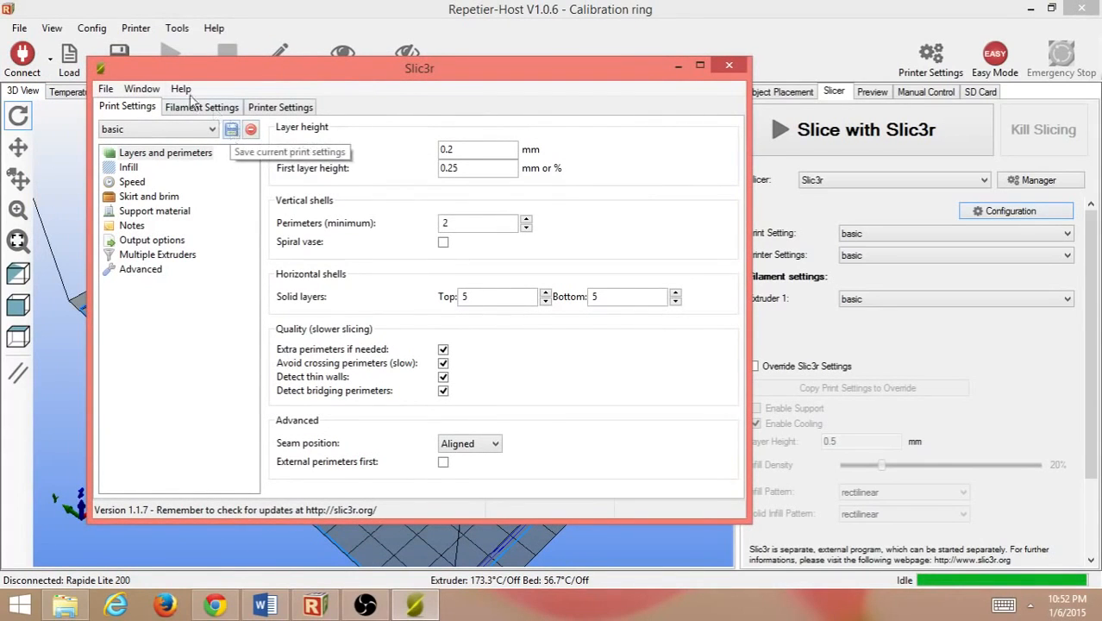
pyautogui.click(231, 110)
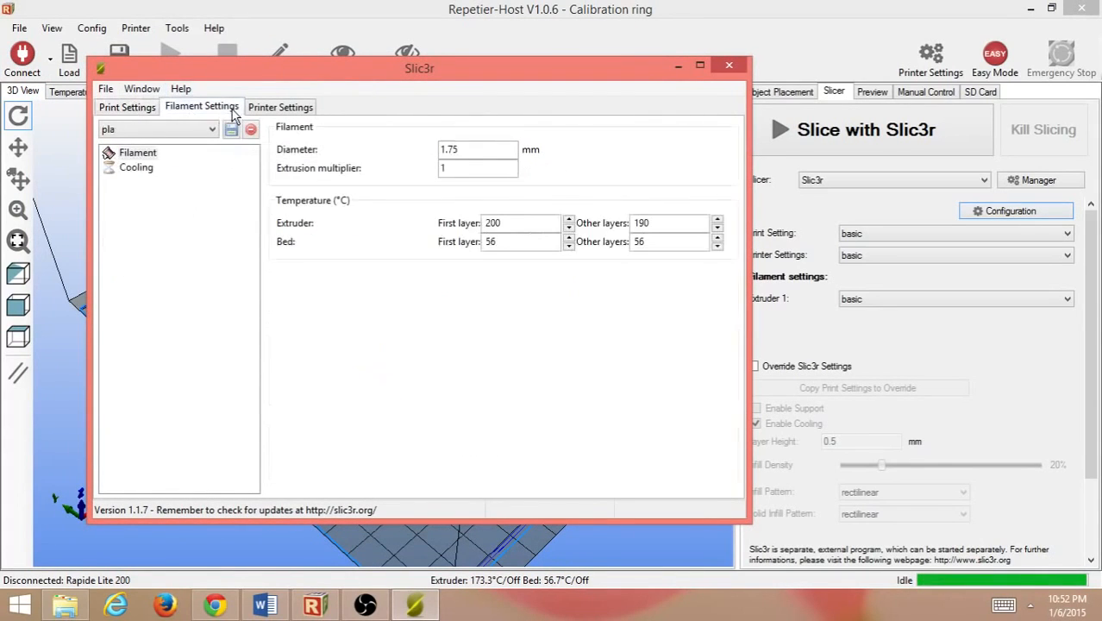
pyautogui.click(276, 108)
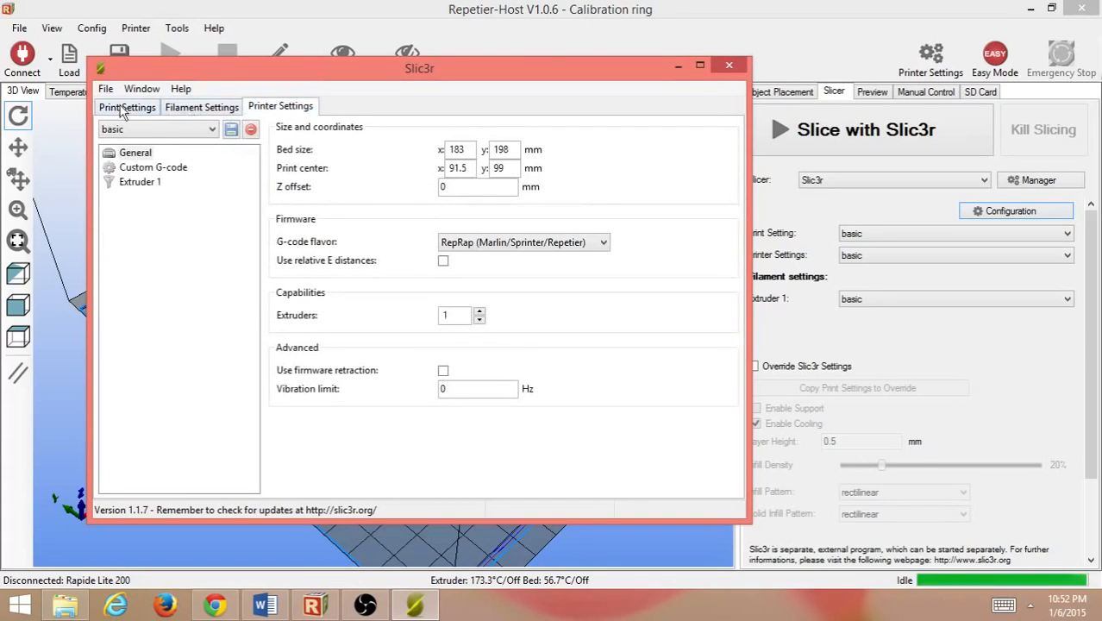
# - Save the Slic3r printer settings as a preset named "pla first print" and close the configuration
pyautogui.click(231, 130)
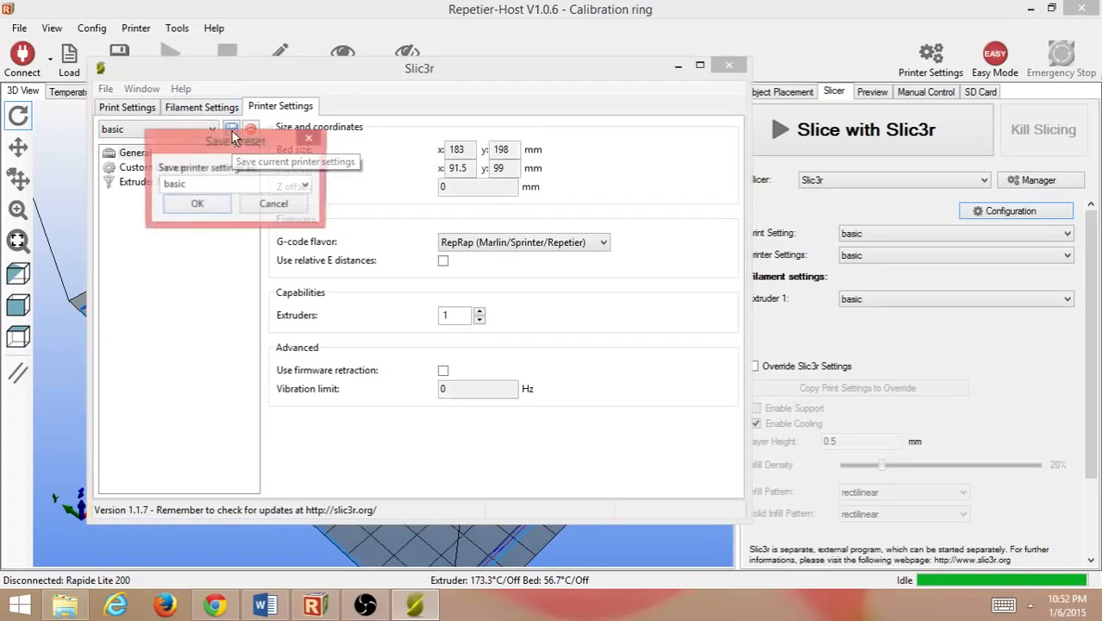
pyautogui.doubleClick(220, 181)
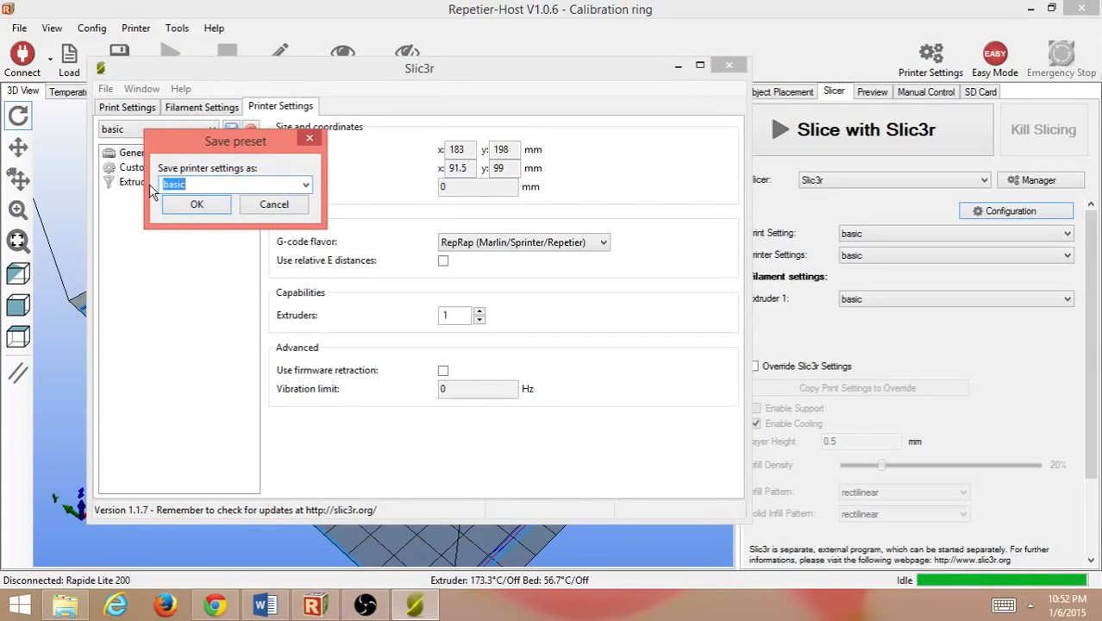
pyautogui.write('pla')
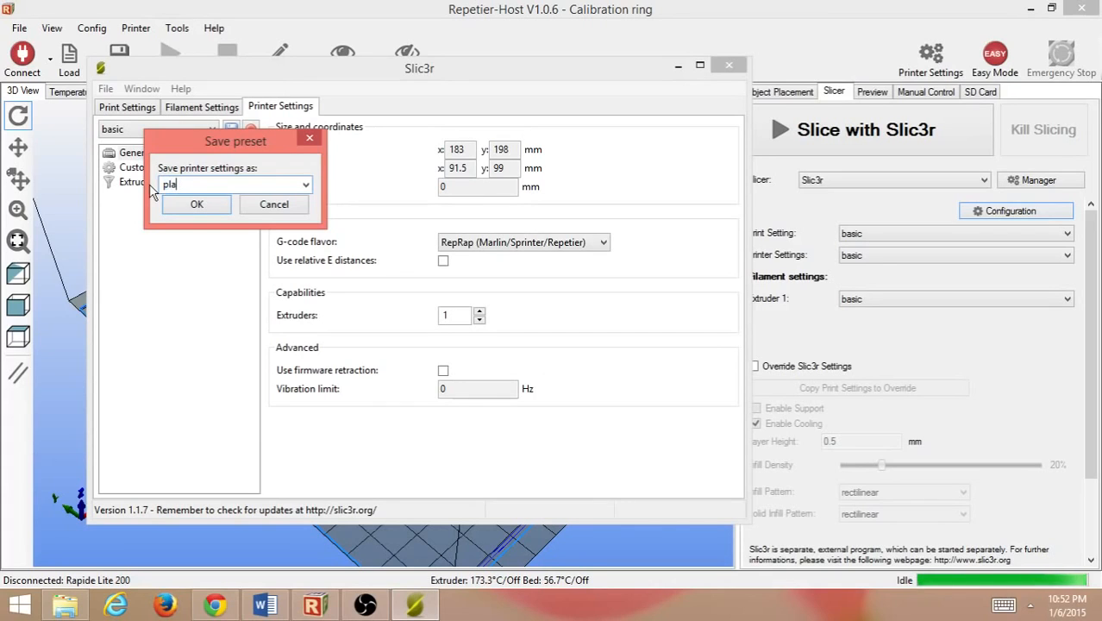
pyautogui.write(' first print')
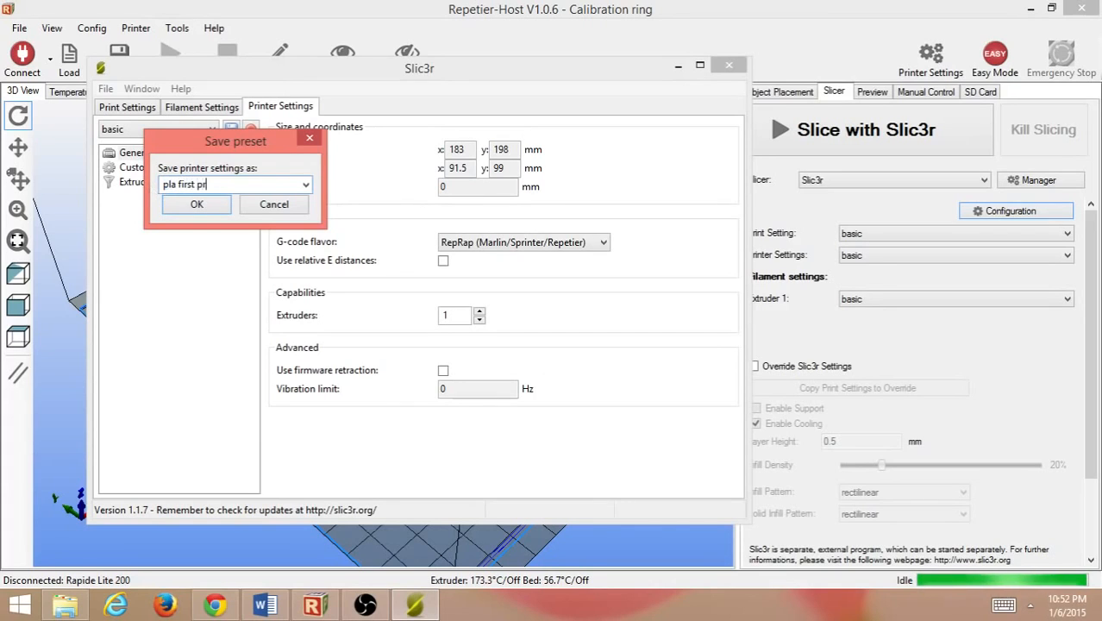
pyautogui.click(178, 205)
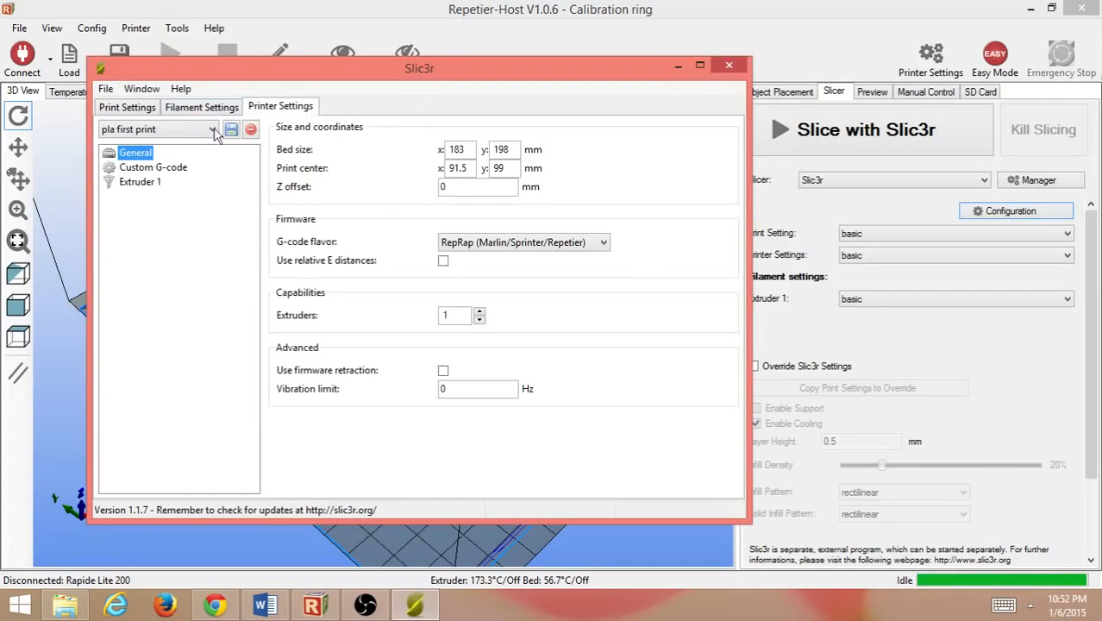
pyautogui.click(728, 66)
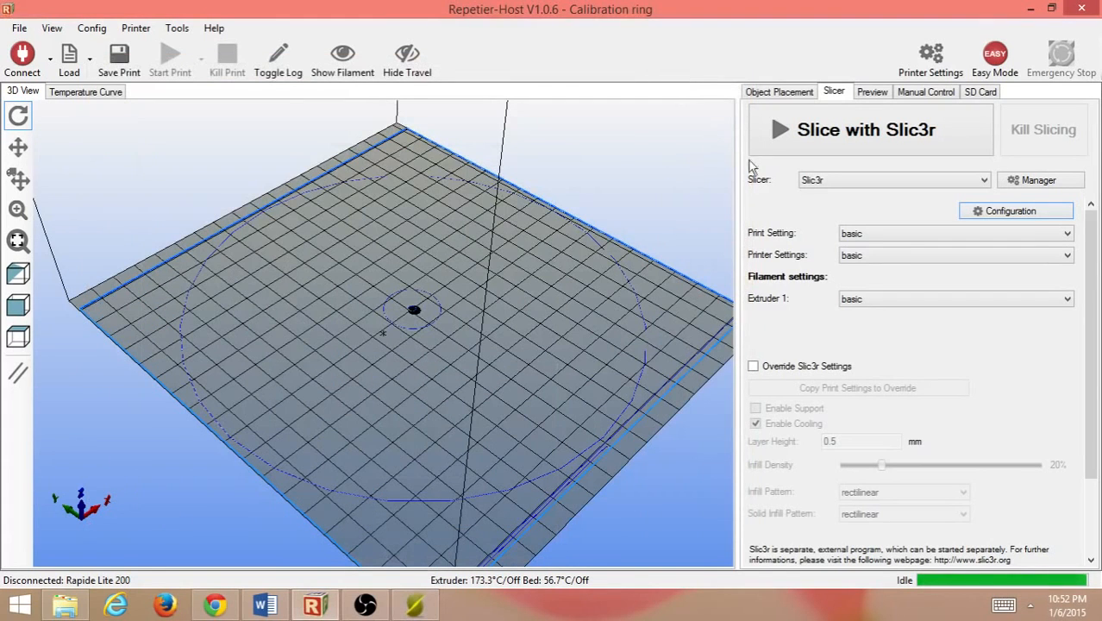
# - Check the presets offered for the printer, print and Extruder 1 filament settings, keeping the basic selections
pyautogui.click(868, 256)
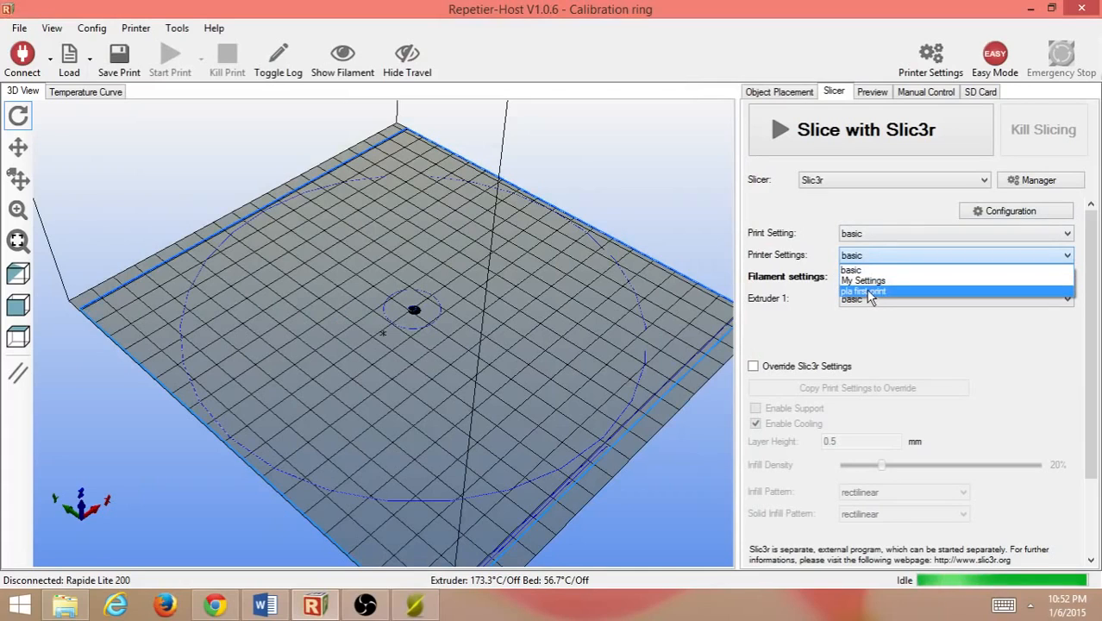
pyautogui.click(869, 238)
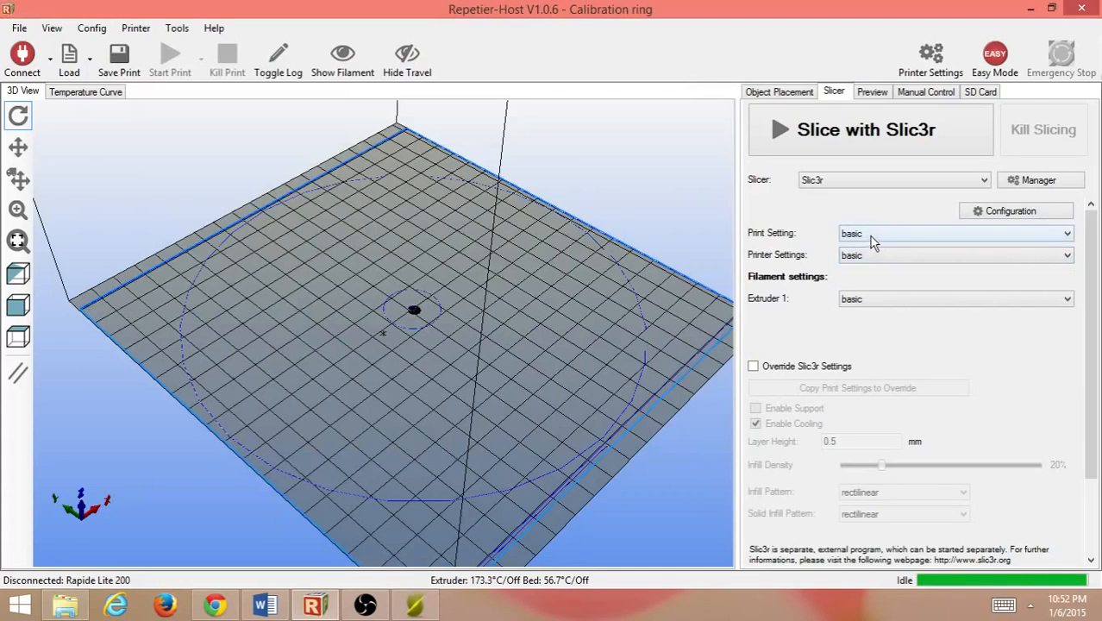
pyautogui.click(869, 236)
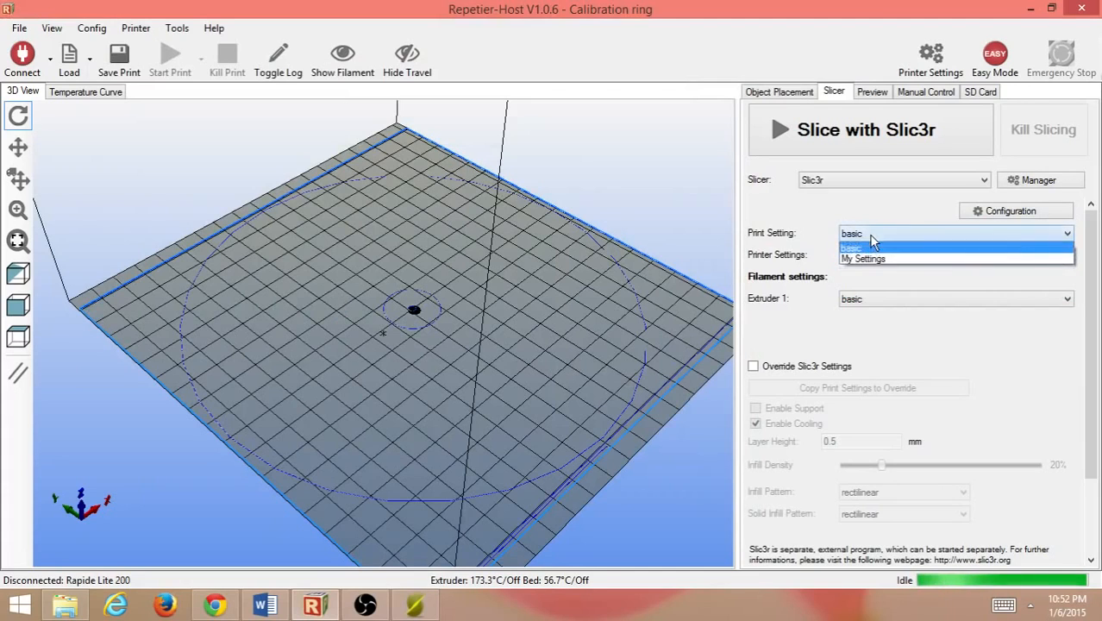
pyautogui.click(816, 336)
pyautogui.click(853, 301)
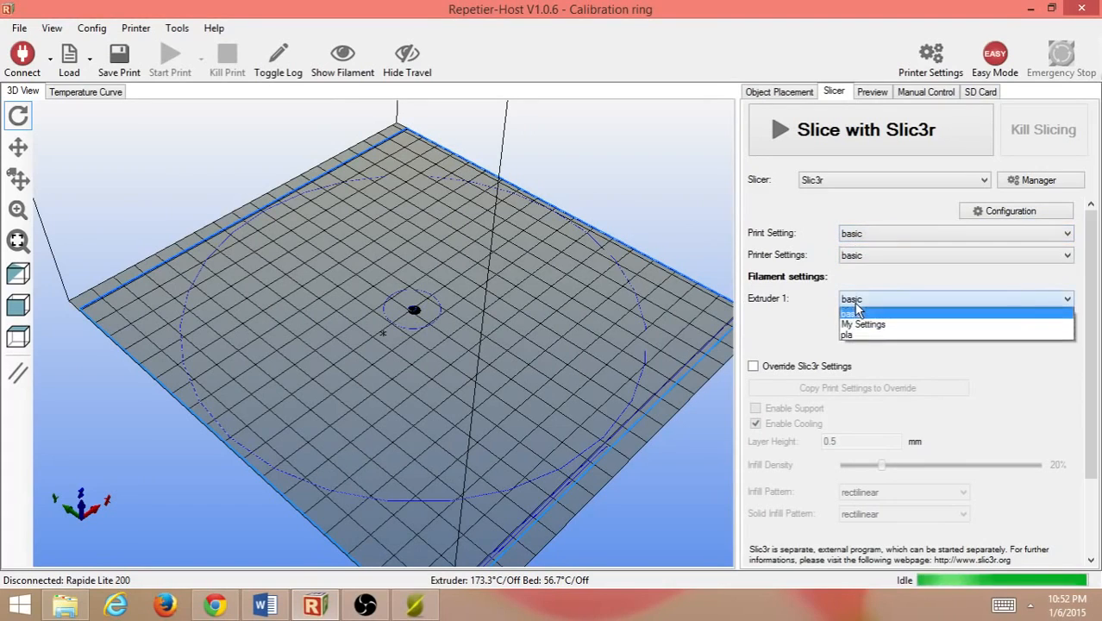
pyautogui.click(828, 350)
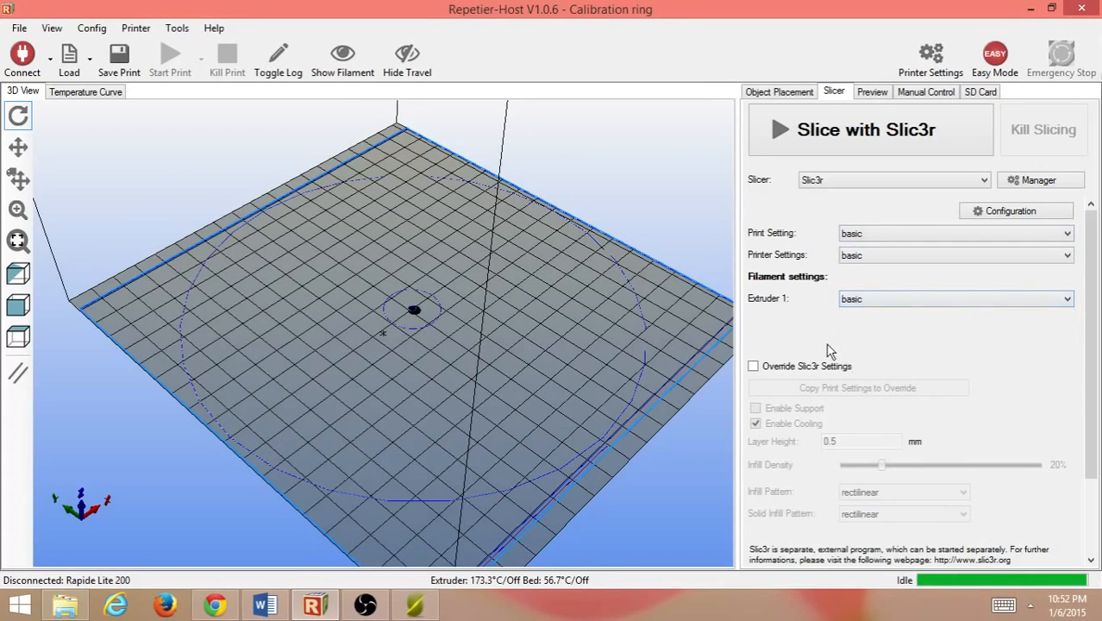
pyautogui.click(853, 257)
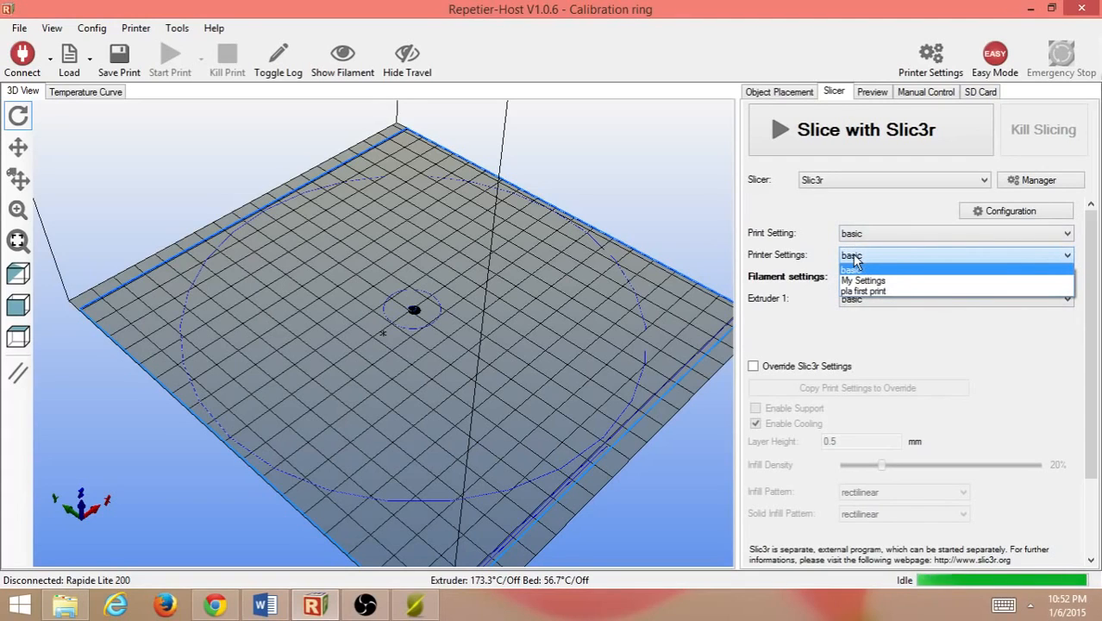
# - Reopen the Slic3r configuration and review the print settings for layers, perimeters and infill, including the available fill patterns
pyautogui.click(970, 213)
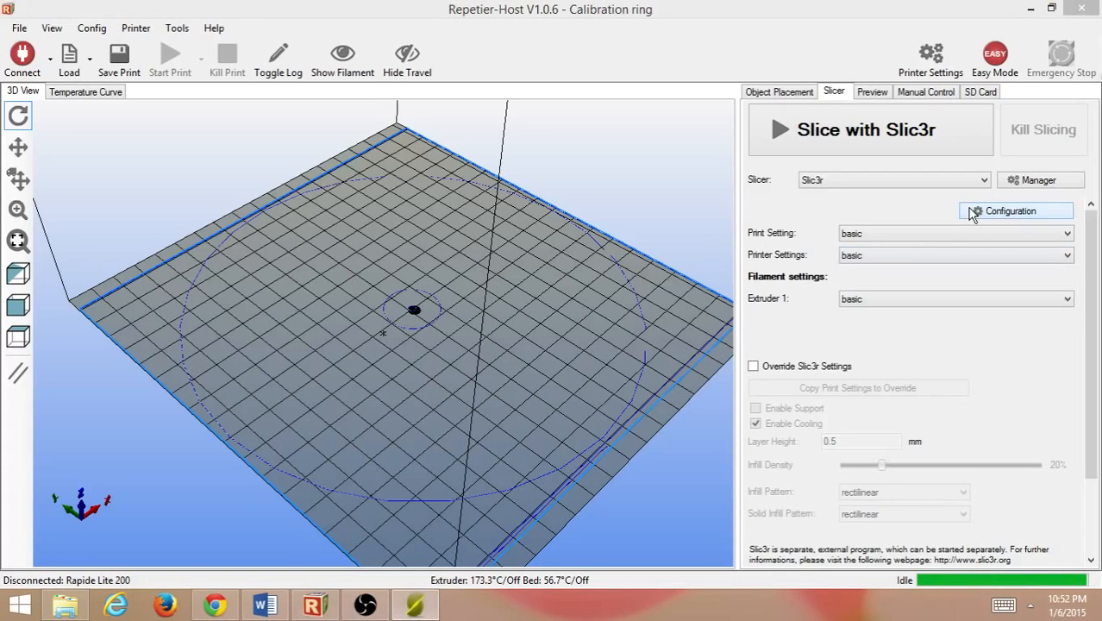
pyautogui.click(423, 605)
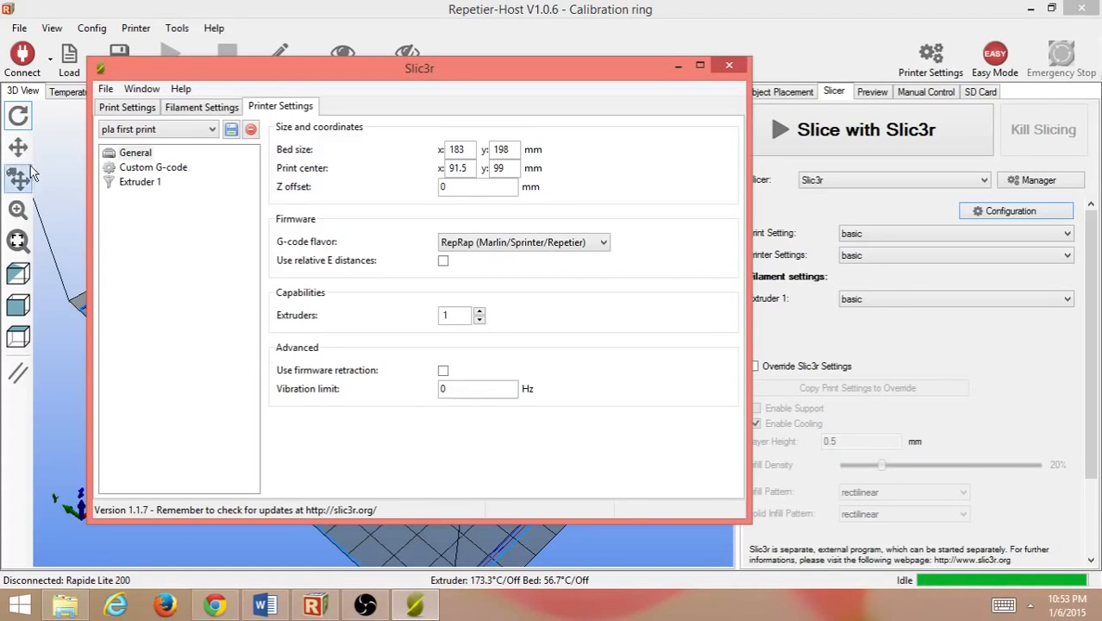
pyautogui.click(105, 106)
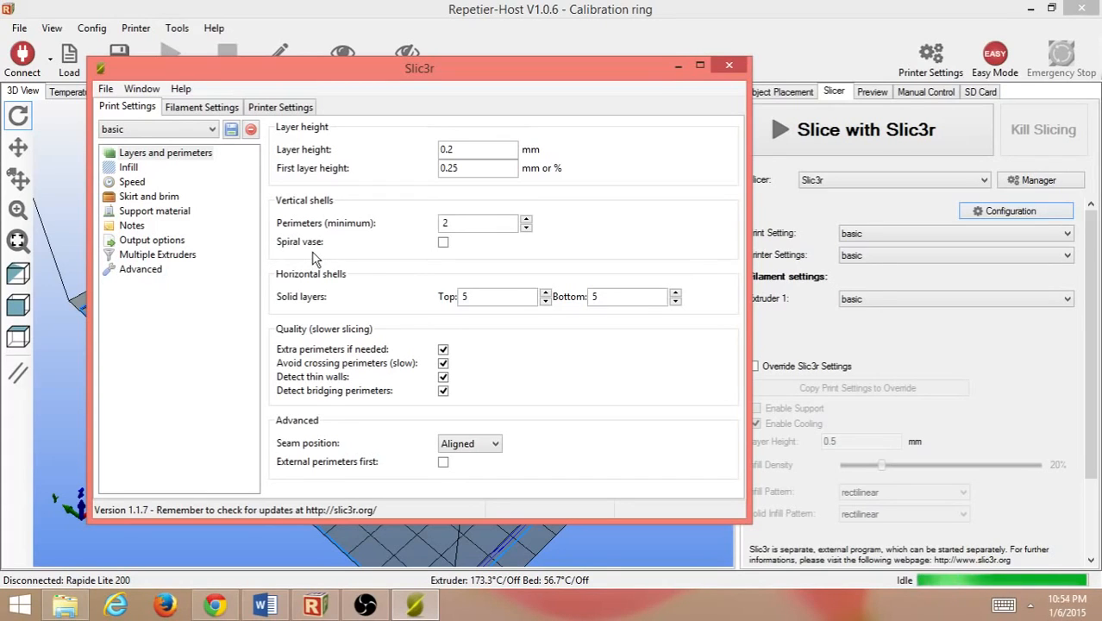
pyautogui.click(113, 169)
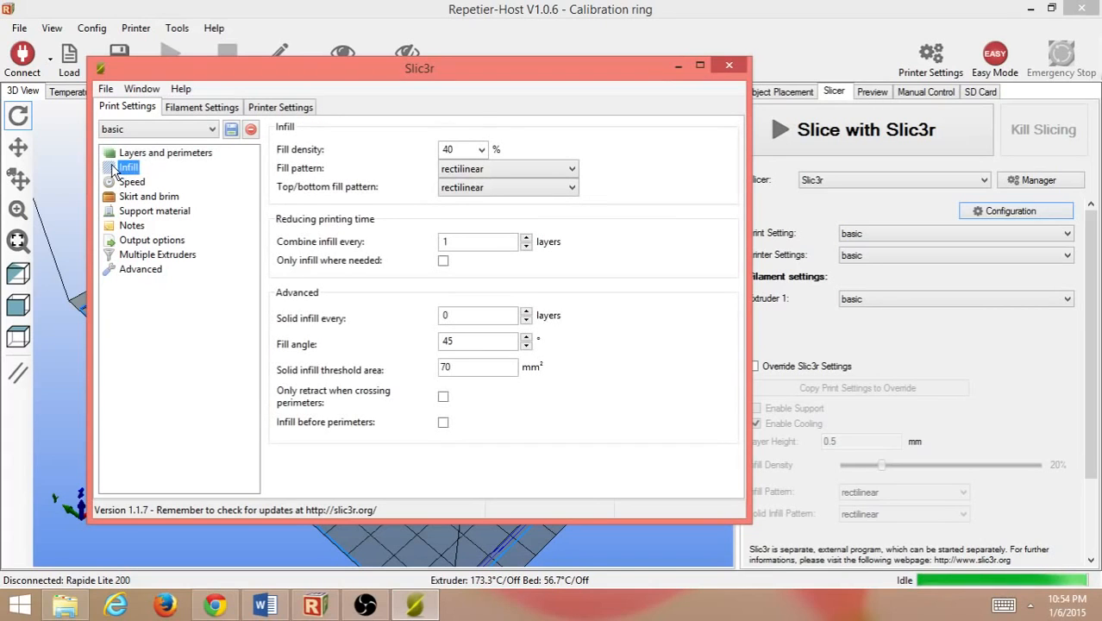
pyautogui.click(559, 169)
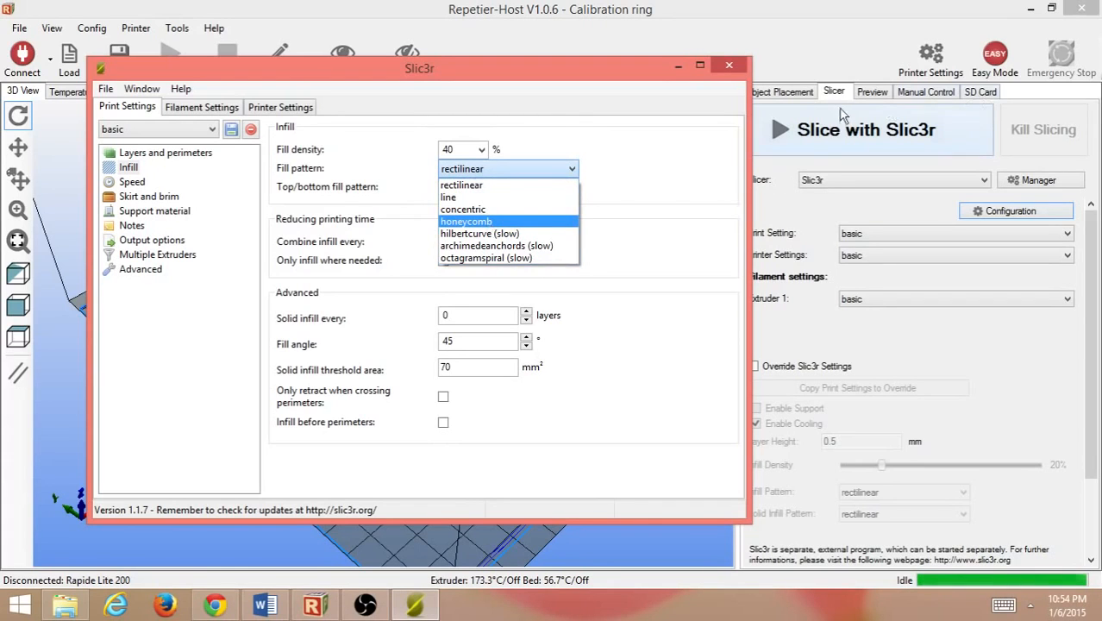
# - Switch back to Repetier-Host and load the Emergency_Whistle model from the Downloads folder, dismissing the bed packing warning
pyautogui.click(871, 92)
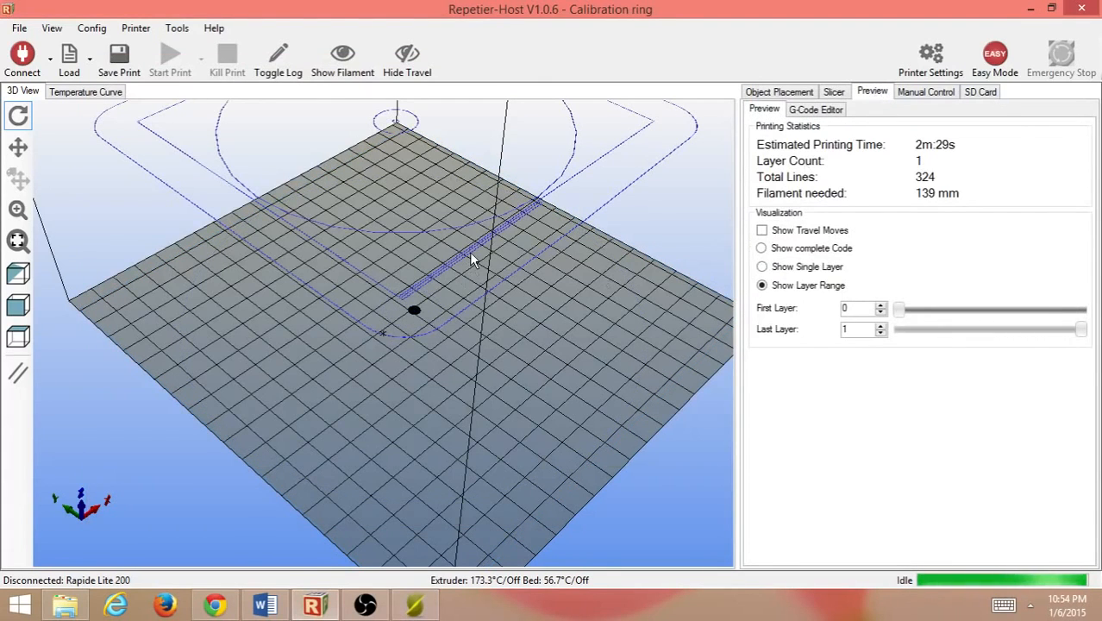
pyautogui.moveTo(469, 252); pyautogui.dragTo(473, 301)
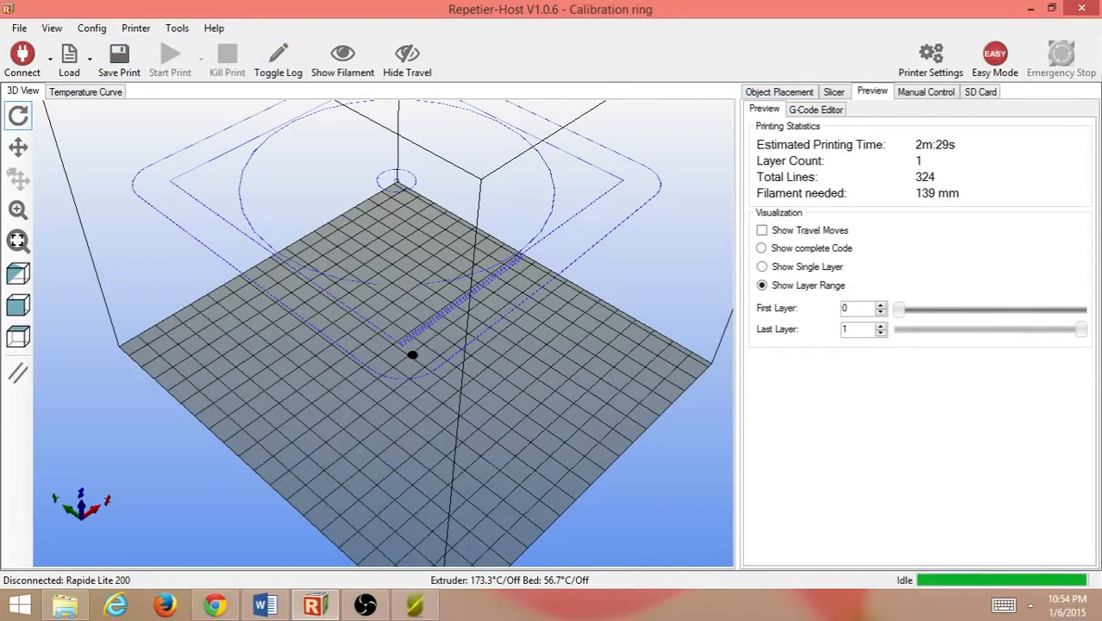
pyautogui.click(19, 28)
pyautogui.moveTo(52, 28)
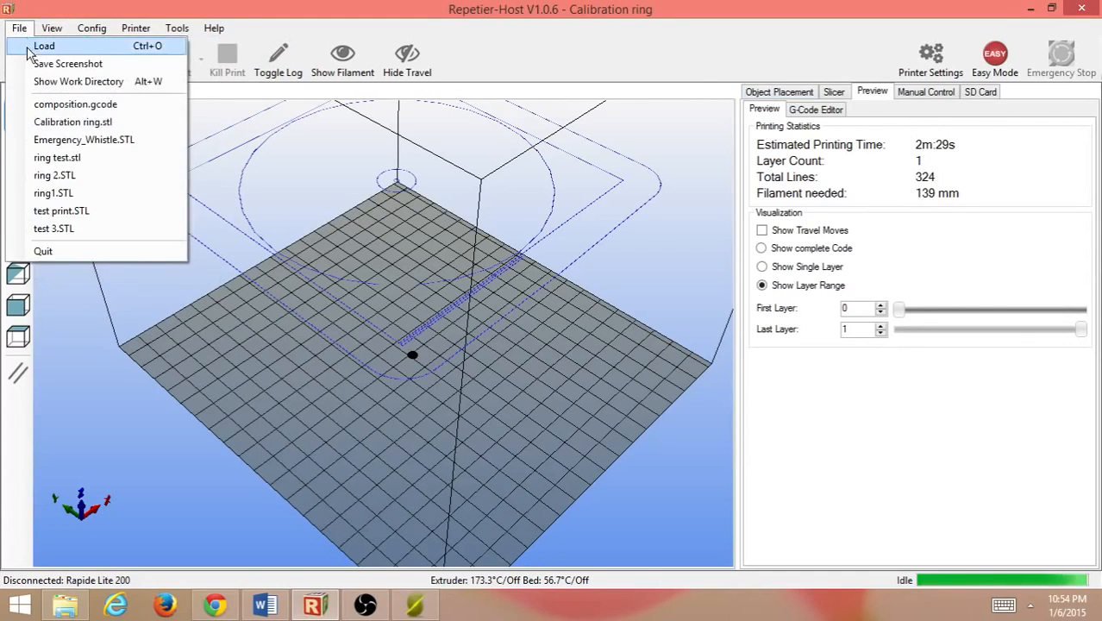
pyautogui.click(32, 45)
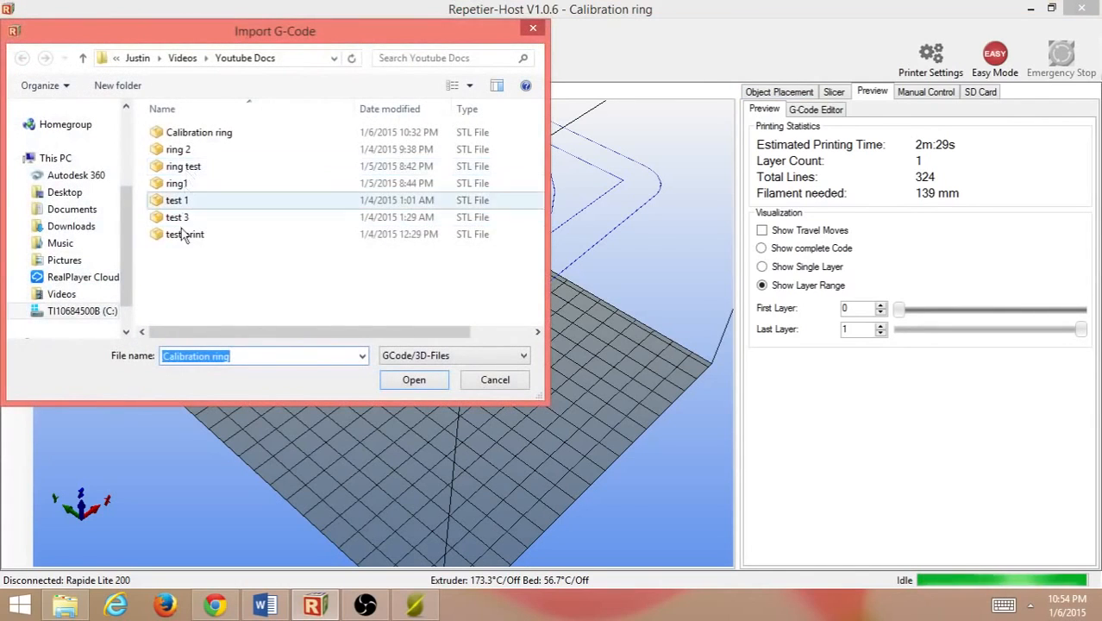
pyautogui.click(72, 229)
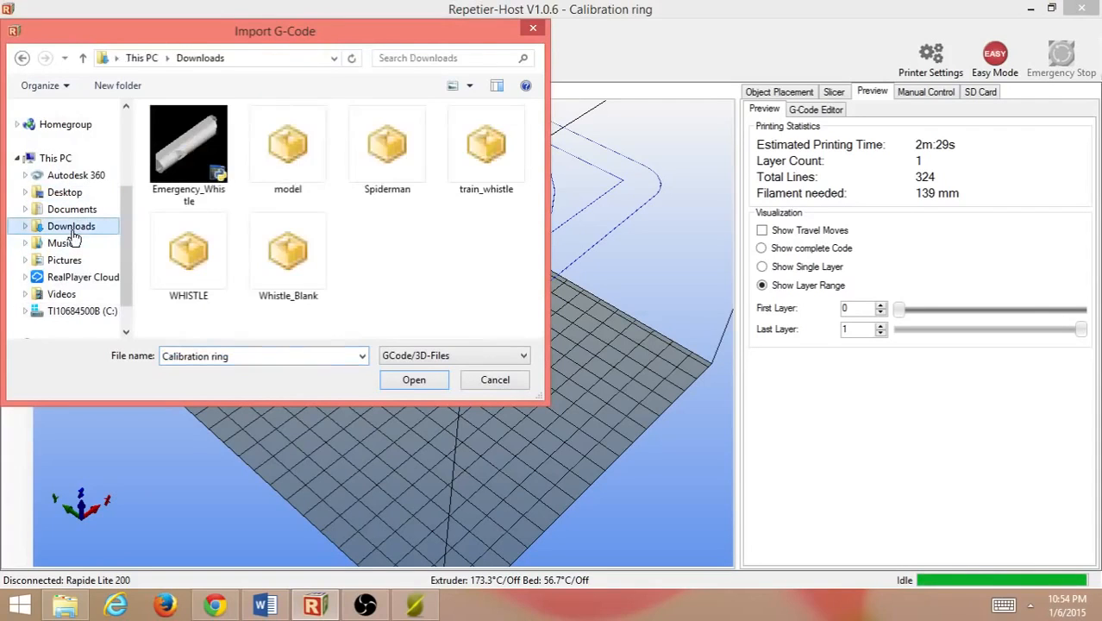
pyautogui.doubleClick(208, 151)
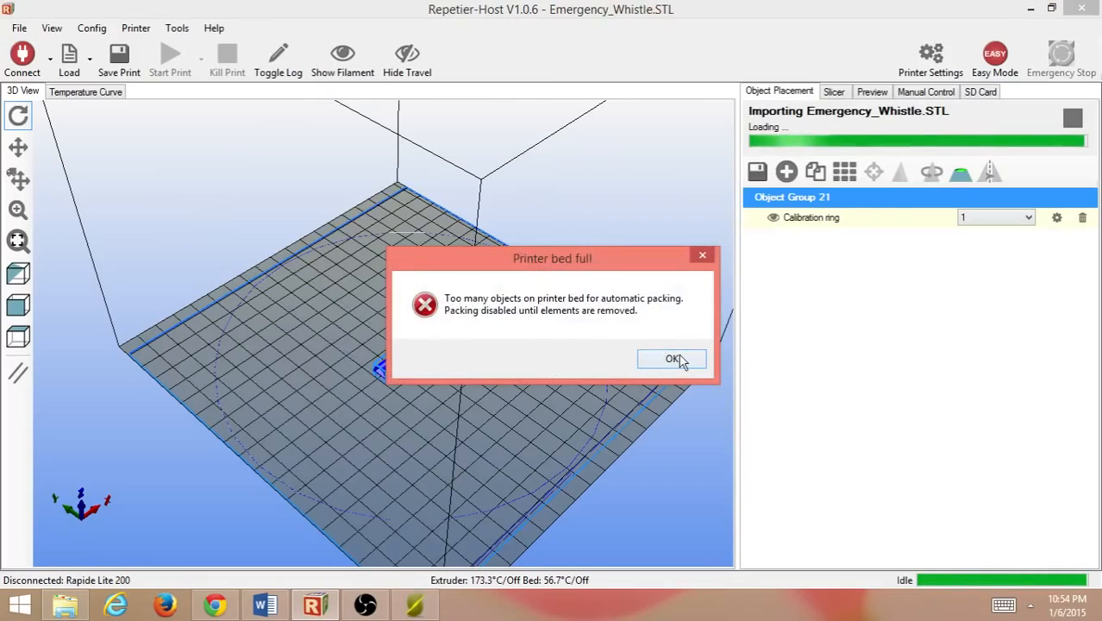
pyautogui.click(672, 357)
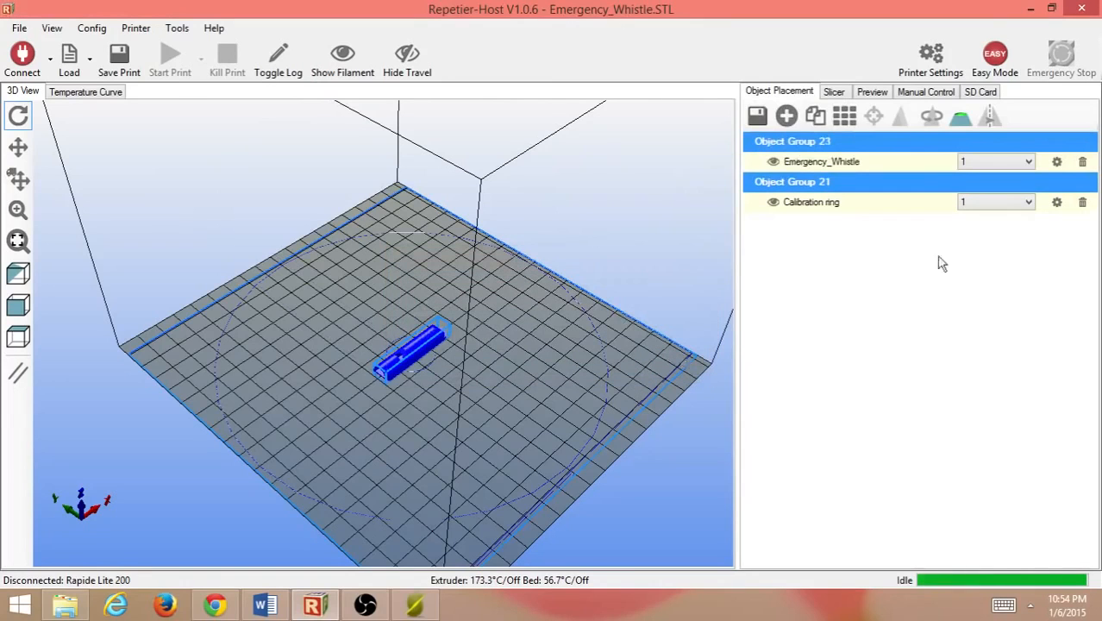
# - Remove the Calibration ring from the print bed and look over the Emergency_Whistle model
pyautogui.click(1083, 203)
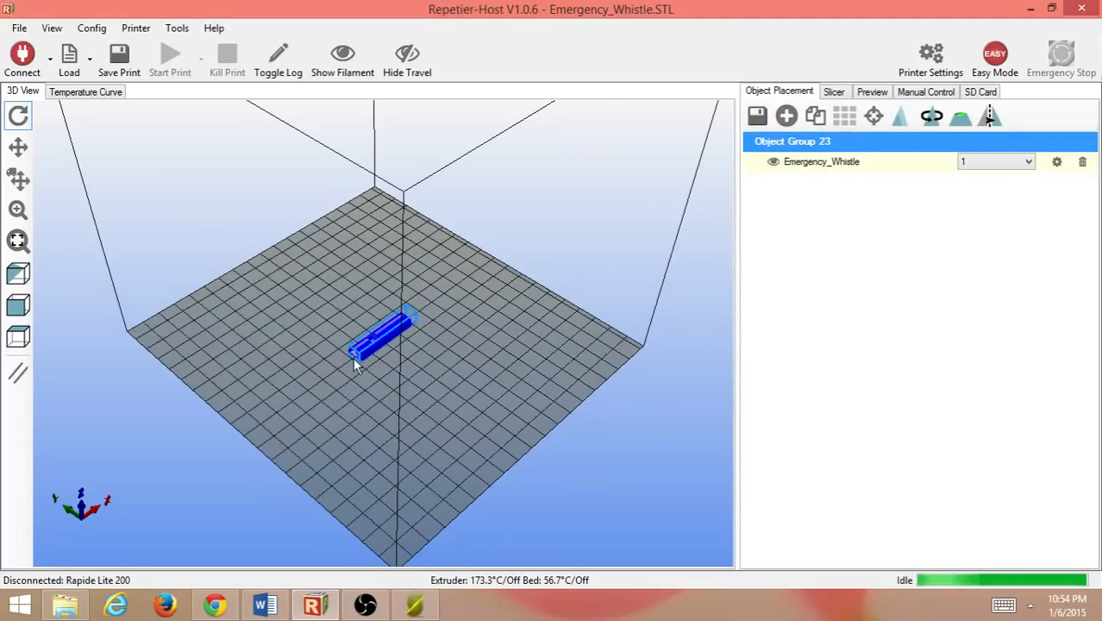
pyautogui.scroll(3, 352, 357)
pyautogui.scroll(8, 353, 357)
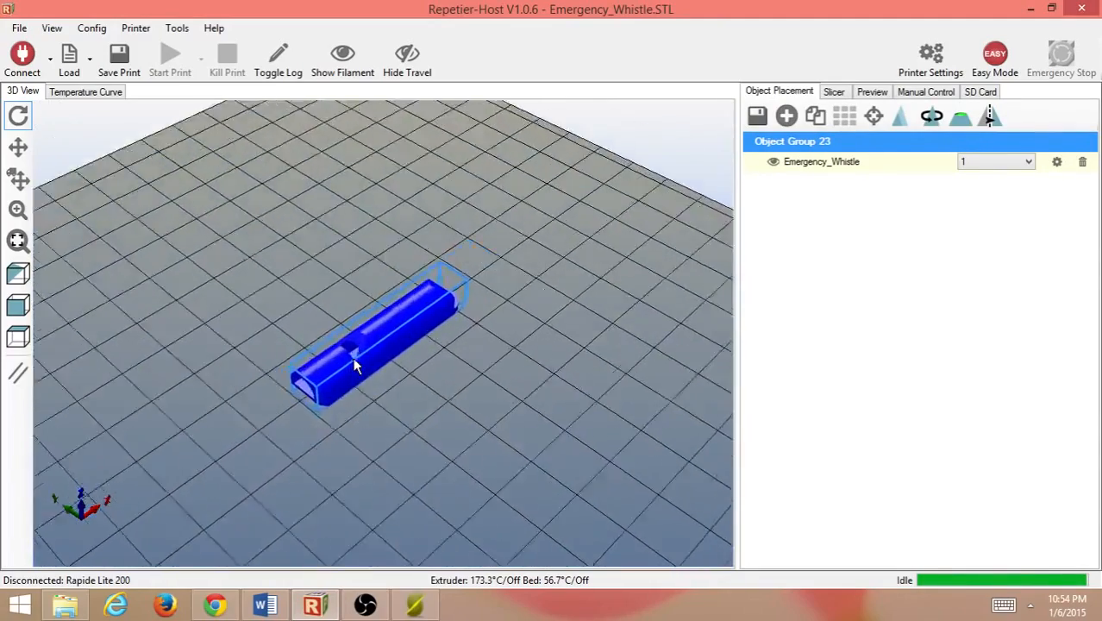
pyautogui.scroll(-5, 353, 357)
pyautogui.moveTo(352, 357); pyautogui.dragTo(317, 230, button='middle')
pyautogui.scroll(-6, 319, 238)
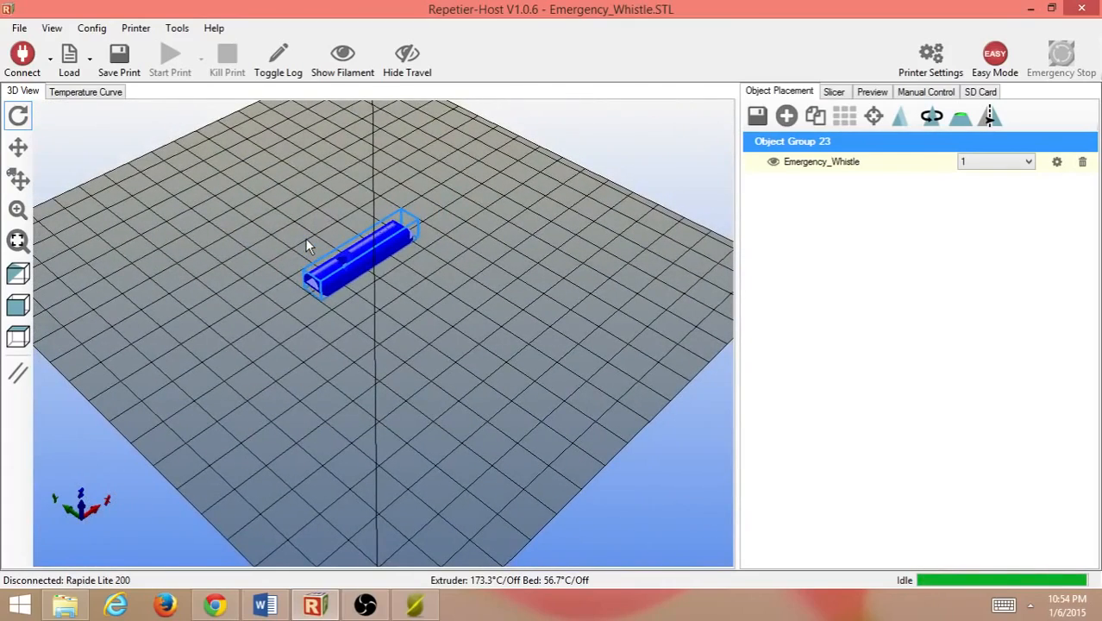
# - Slice the whistle with Slic3r using the basic presets and limit the preview to layers 0 through 5
pyautogui.click(833, 91)
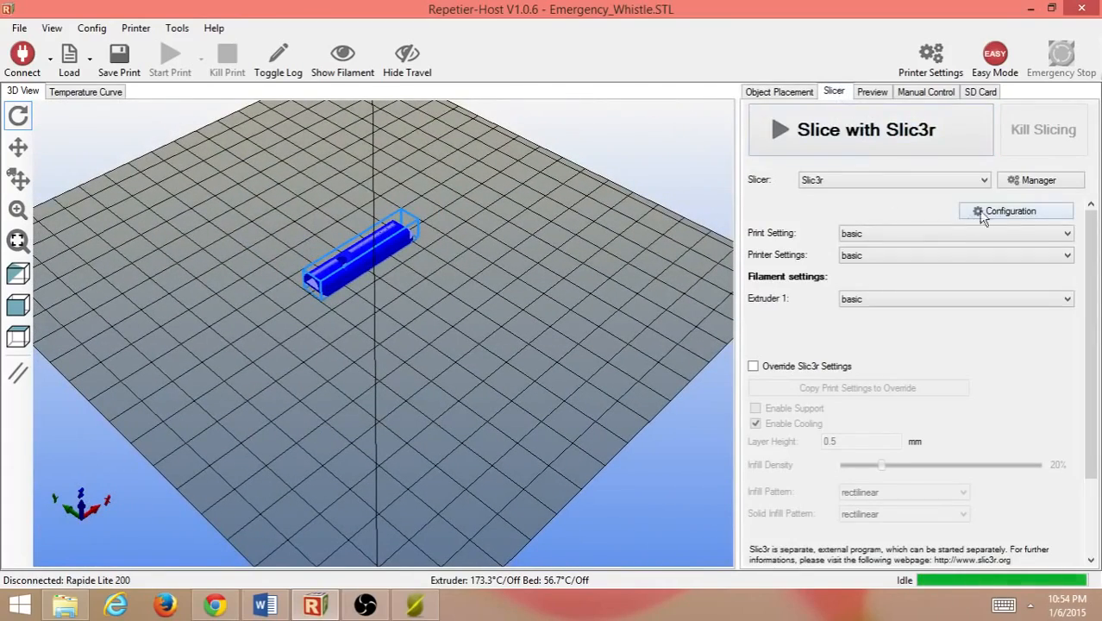
pyautogui.click(909, 141)
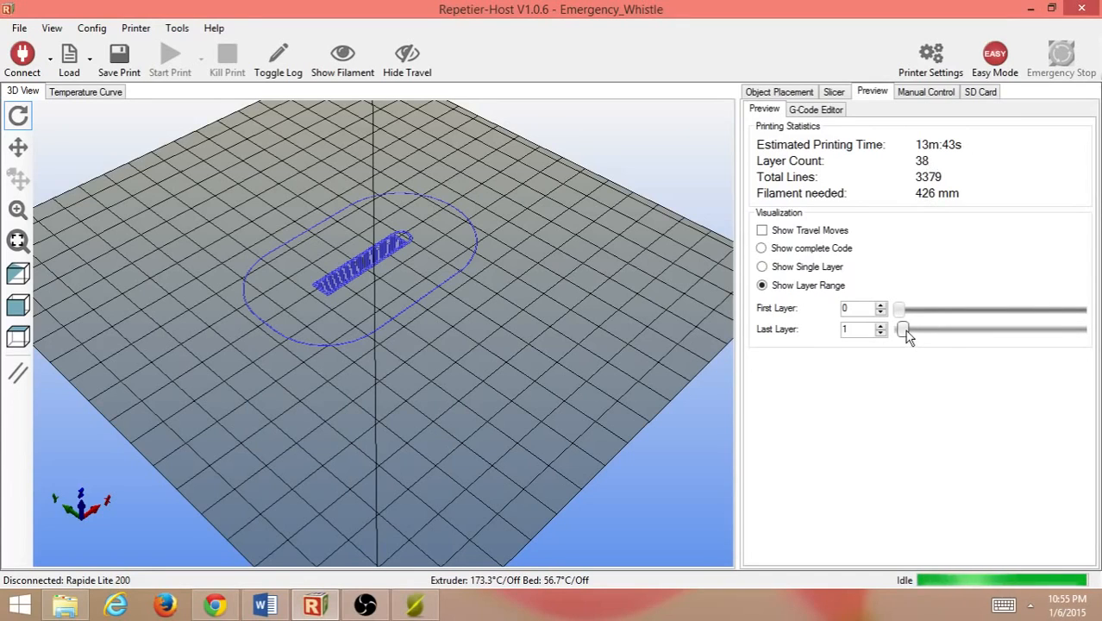
pyautogui.moveTo(907, 334); pyautogui.dragTo(921, 335)
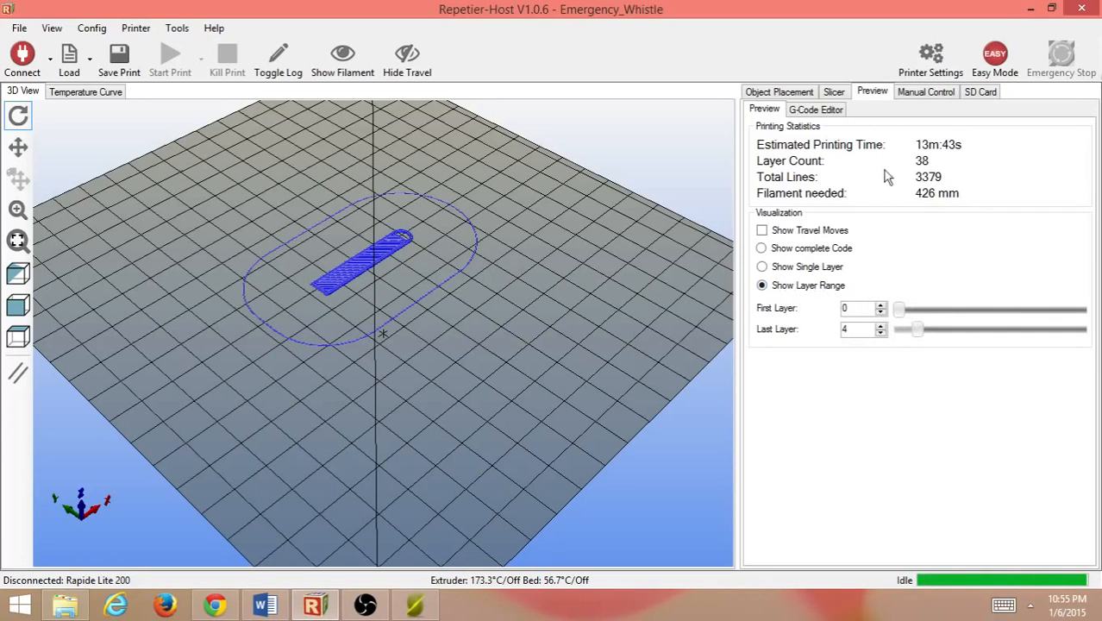
pyautogui.moveTo(917, 331); pyautogui.dragTo(925, 336)
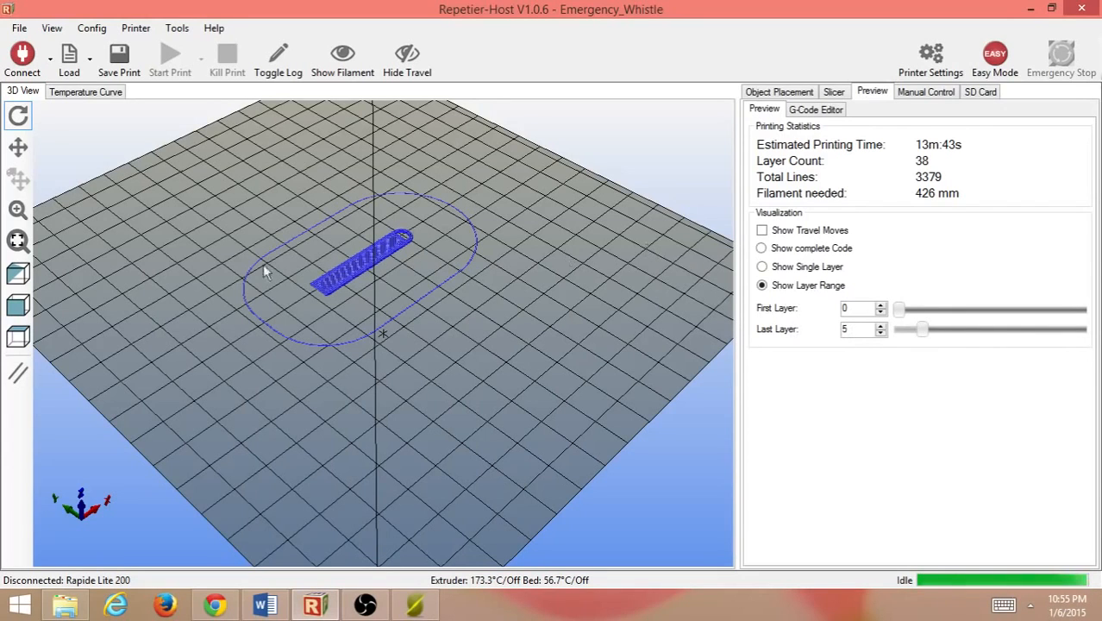
# - Extend the previewed range to last layer 17 and then 21, examining the whistle's internal structure and infill up close
pyautogui.scroll(5, 274, 261)
pyautogui.scroll(-3, 274, 259)
pyautogui.scroll(2, 274, 259)
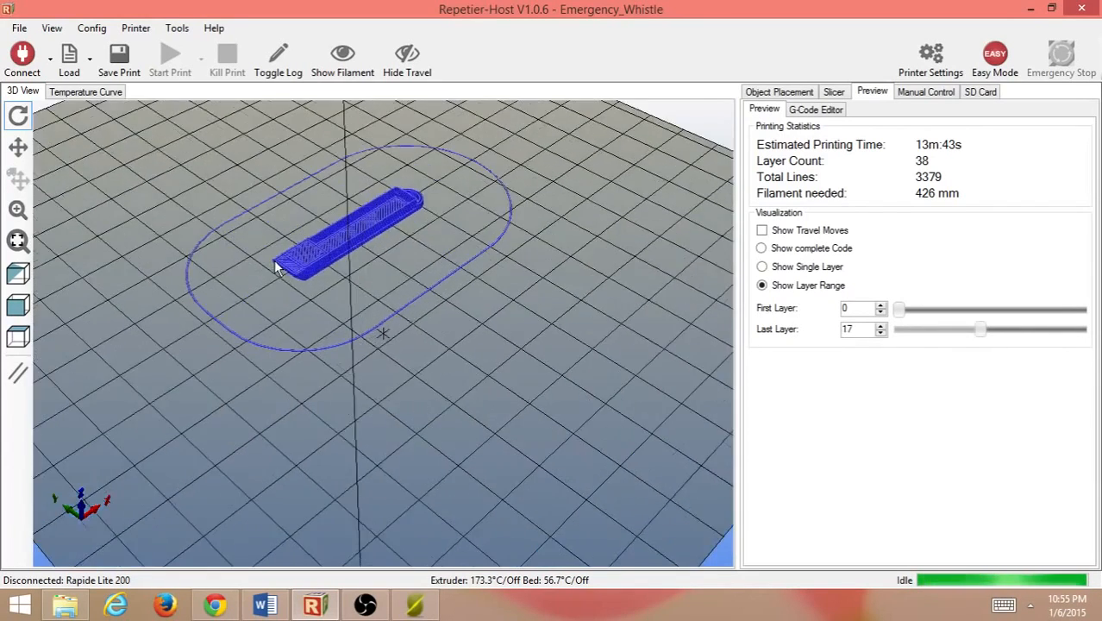
pyautogui.moveTo(276, 267); pyautogui.dragTo(295, 495)
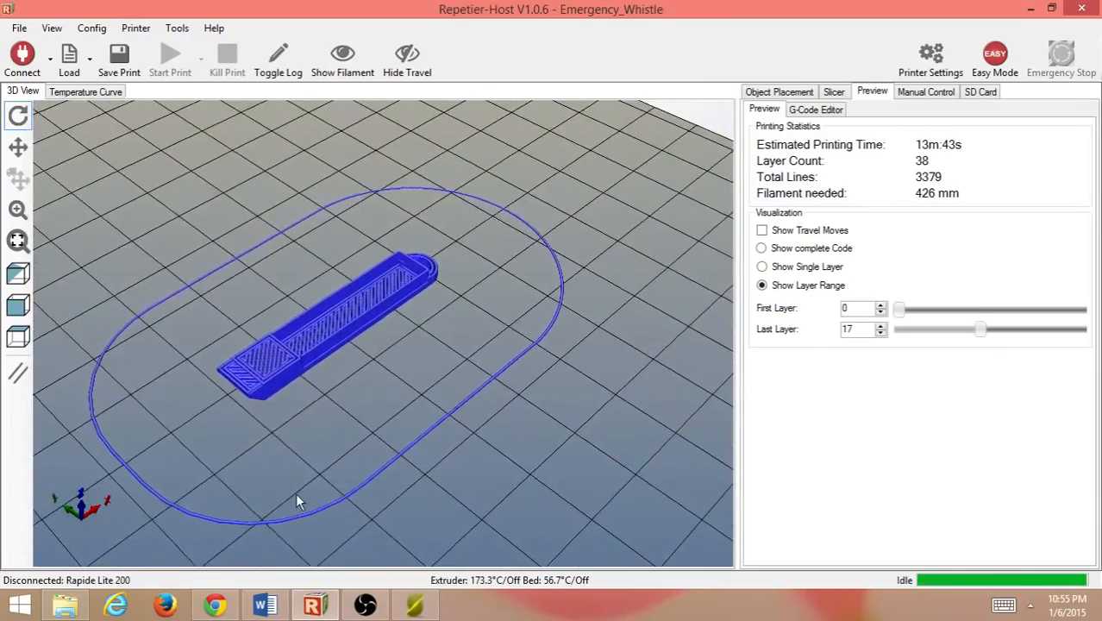
pyautogui.scroll(5, 296, 495)
pyautogui.scroll(-5, 296, 500)
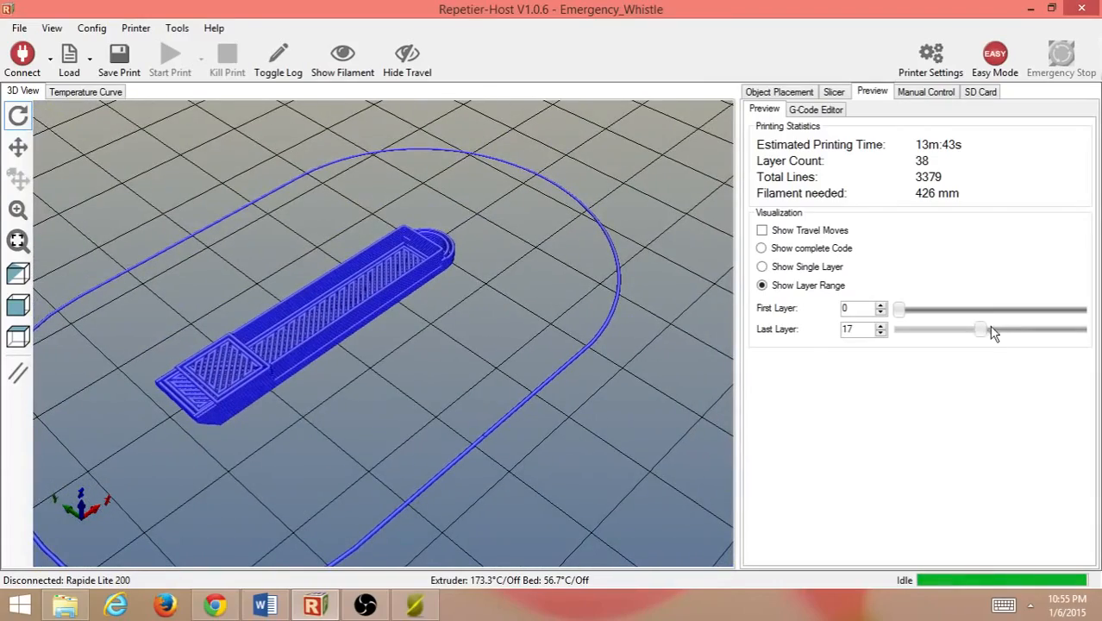
pyautogui.moveTo(984, 329); pyautogui.dragTo(1003, 330)
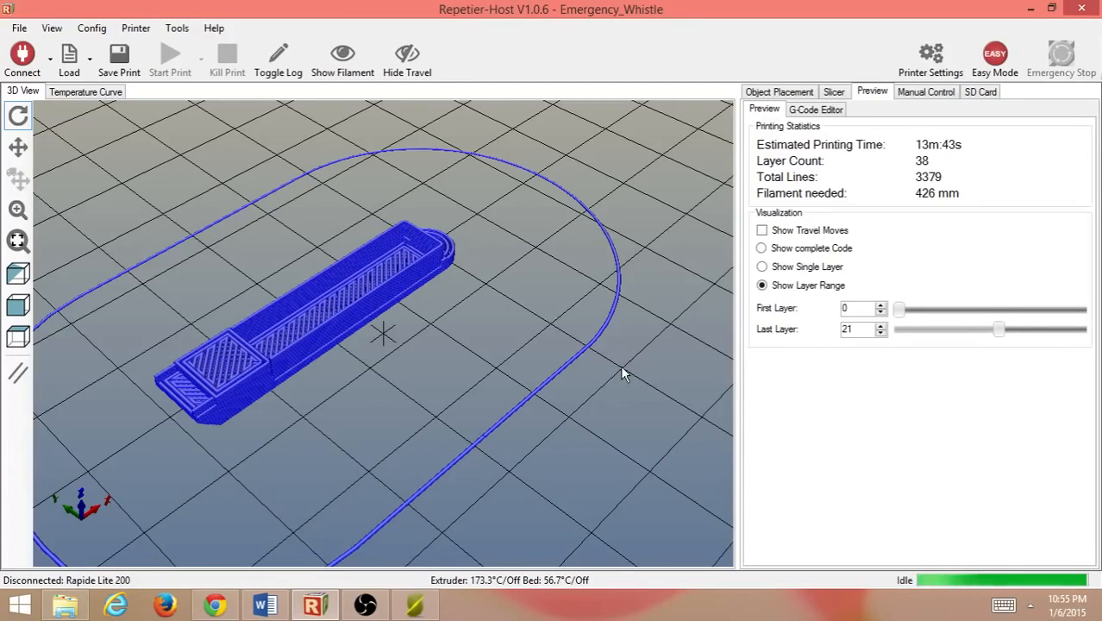
# - Switch to the Slic3r configuration, maximize its window, and review the infill, speed, and layers and perimeters settings
pyautogui.click(397, 616)
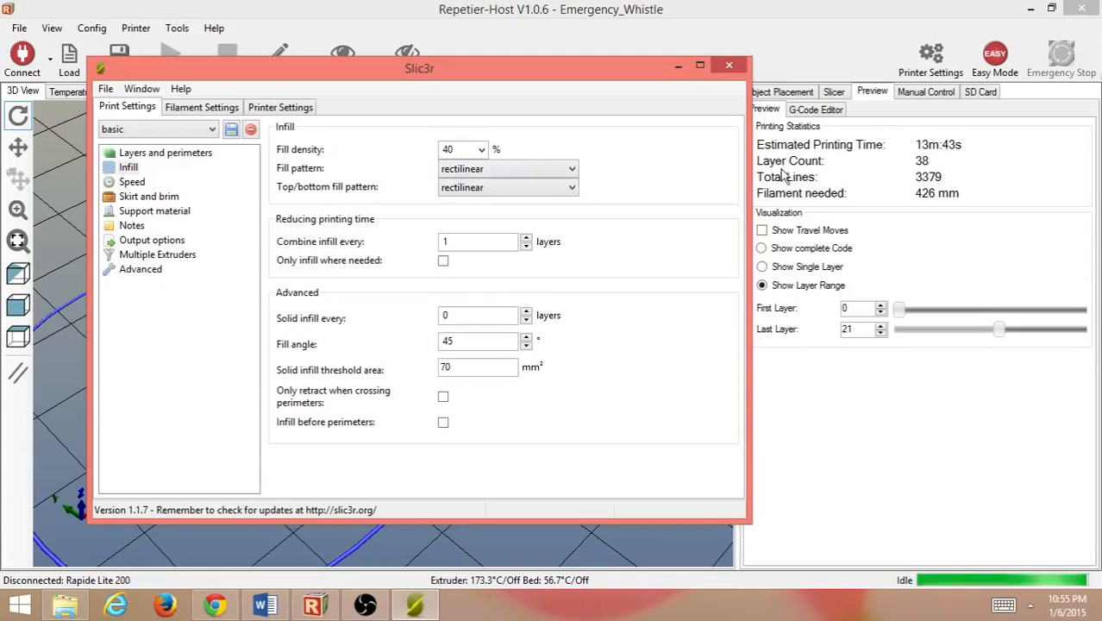
pyautogui.click(125, 184)
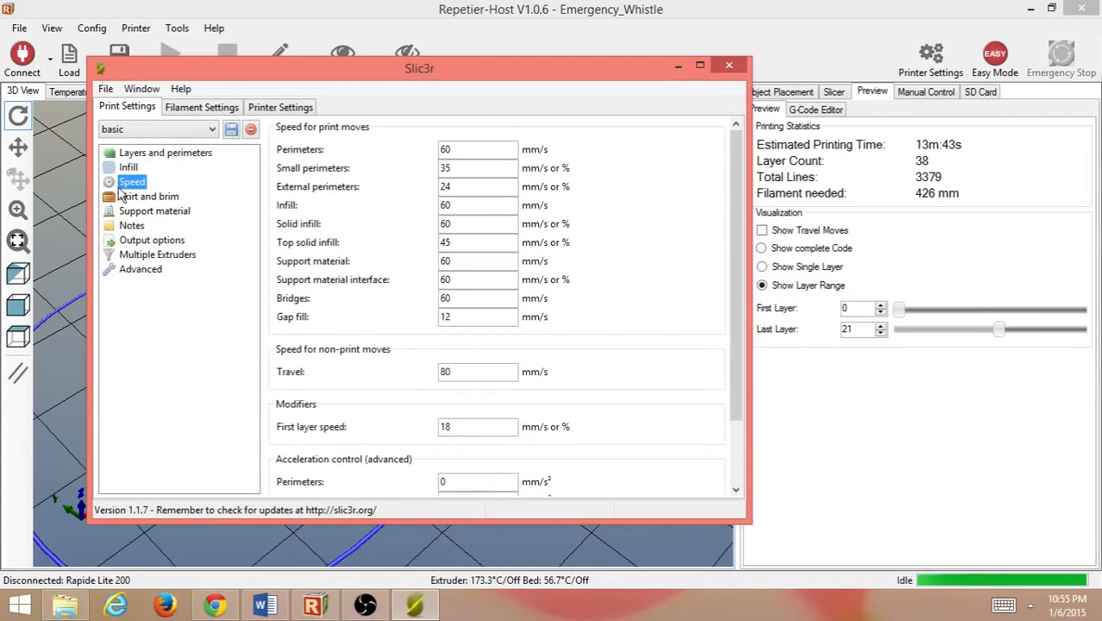
pyautogui.click(131, 167)
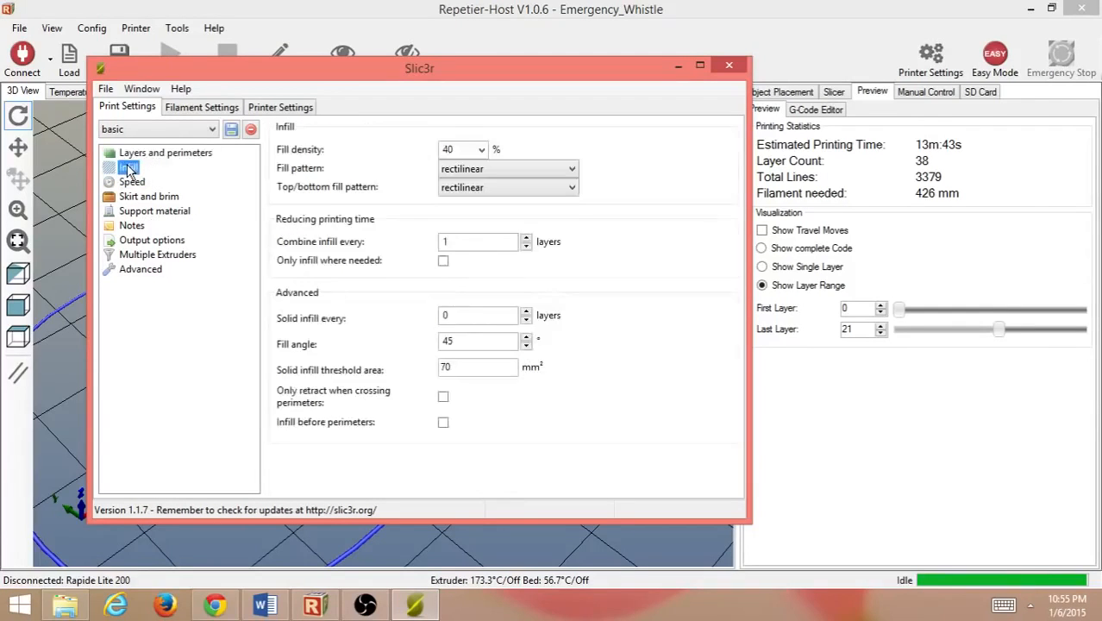
pyautogui.click(128, 194)
pyautogui.click(129, 182)
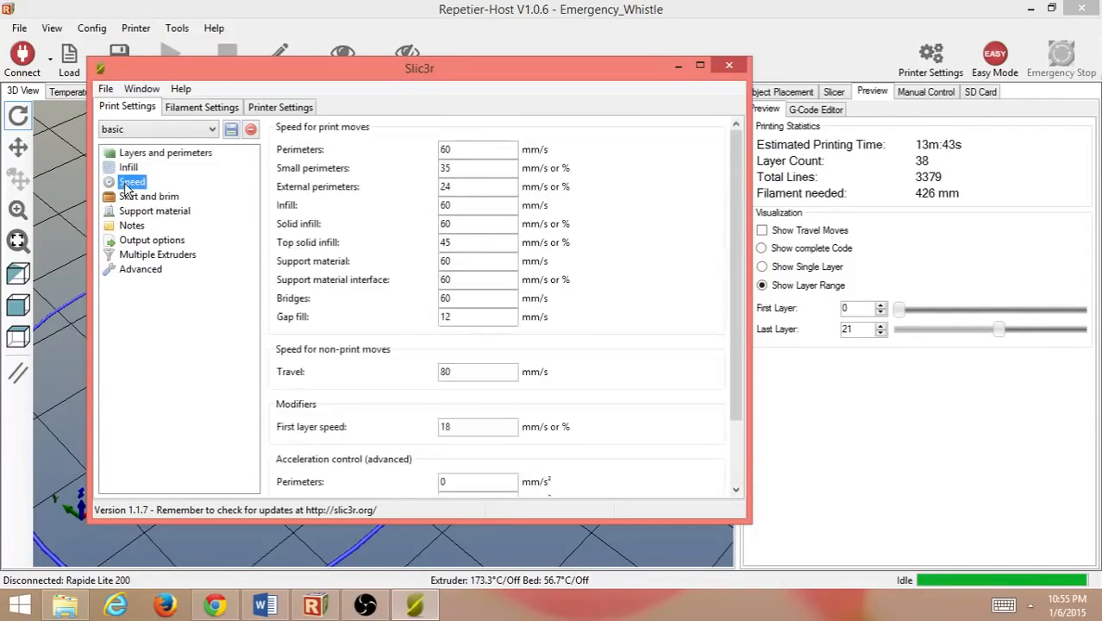
pyautogui.click(700, 66)
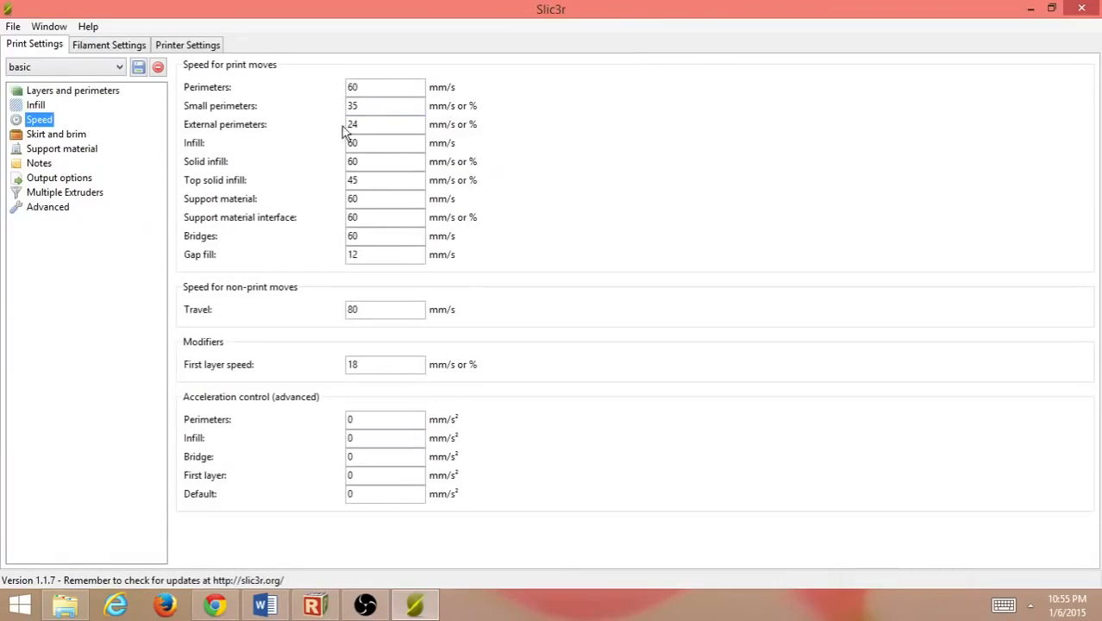
pyautogui.click(49, 90)
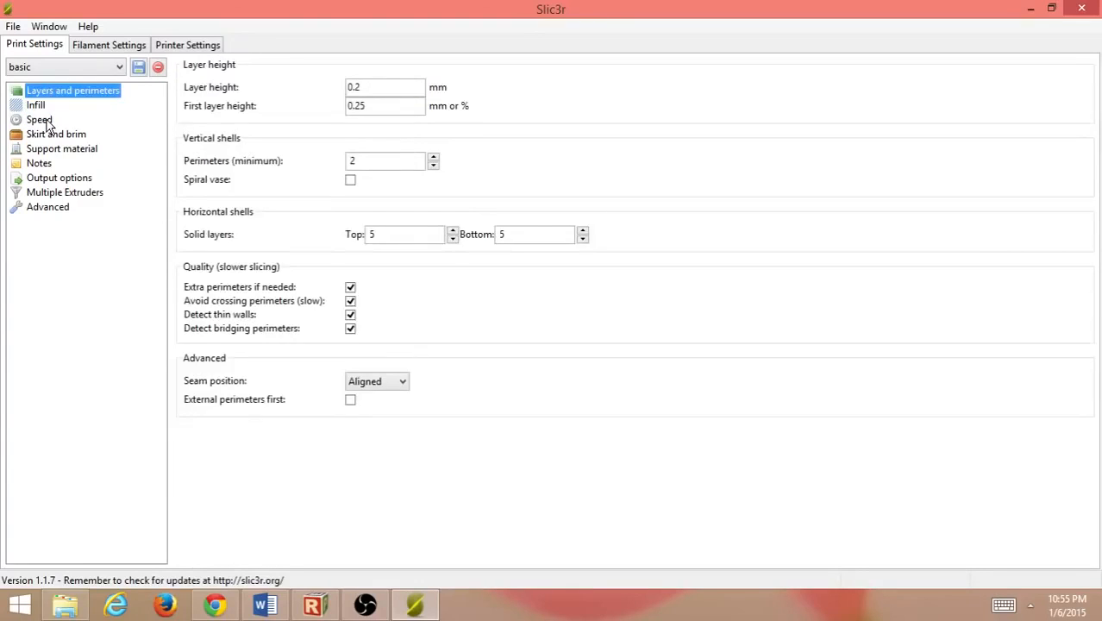
pyautogui.click(39, 120)
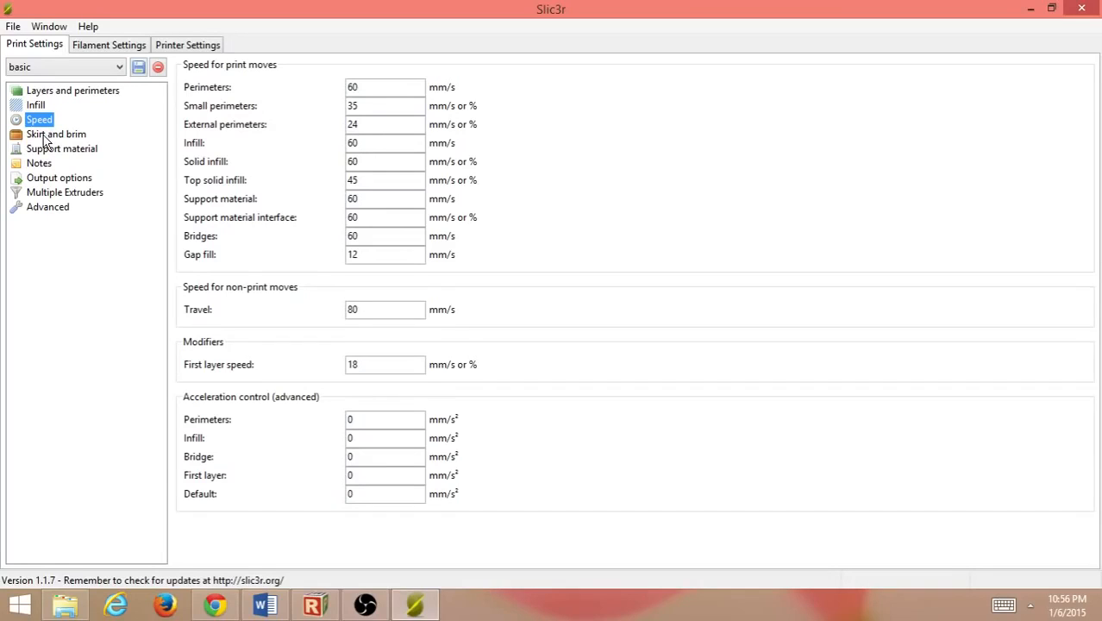
# - Review the skirt and brim settings in Slic3r and compare them with the skirt outline around the sliced whistle
pyautogui.click(46, 137)
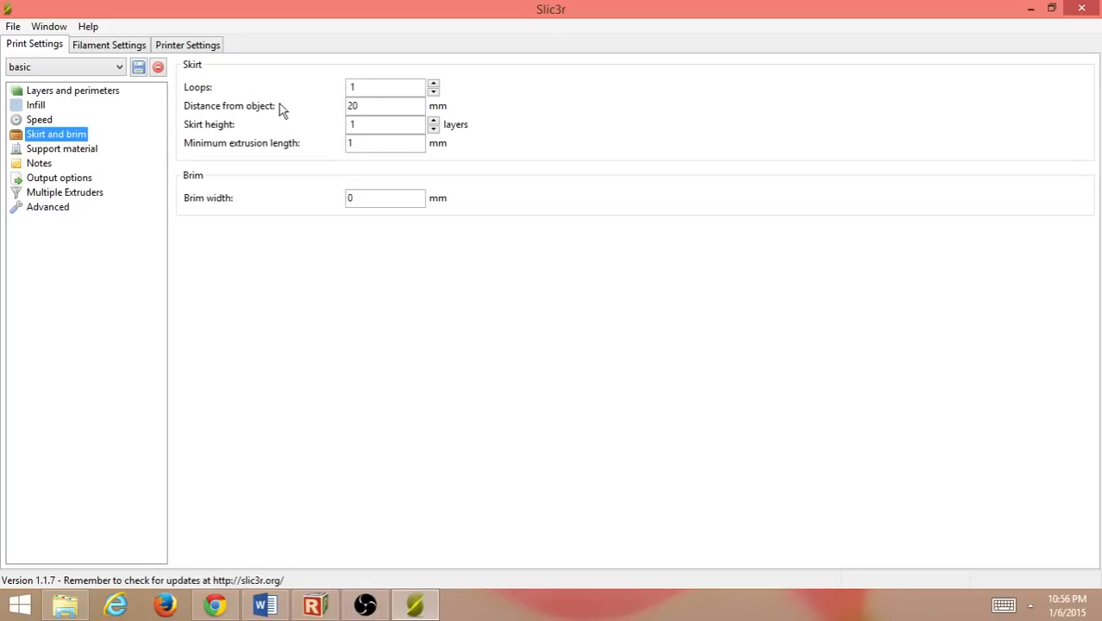
pyautogui.click(418, 606)
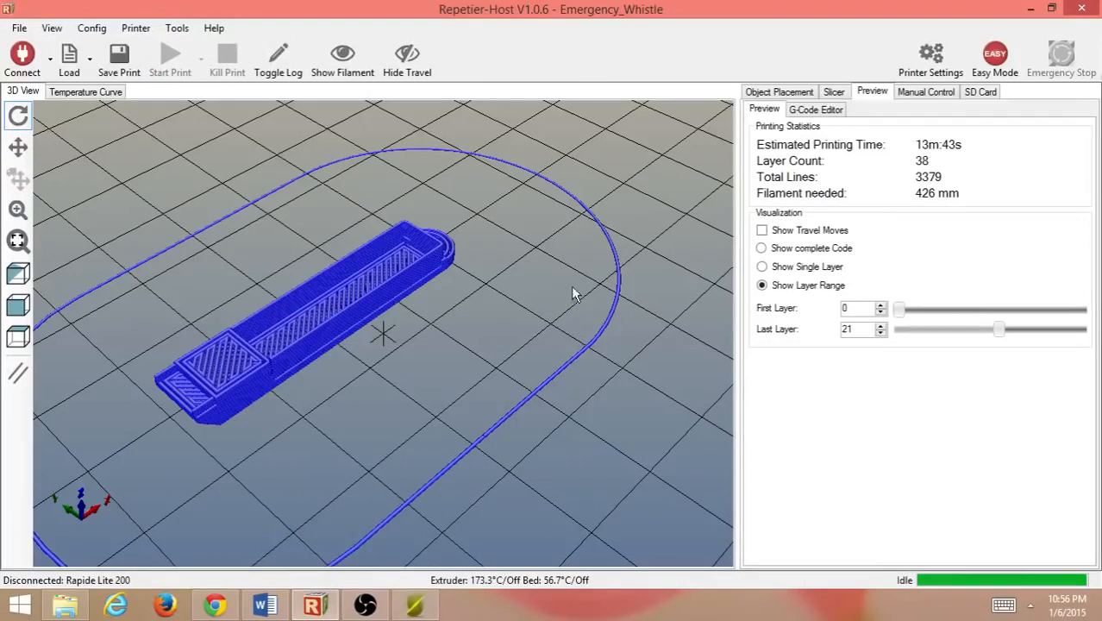
pyautogui.click(415, 606)
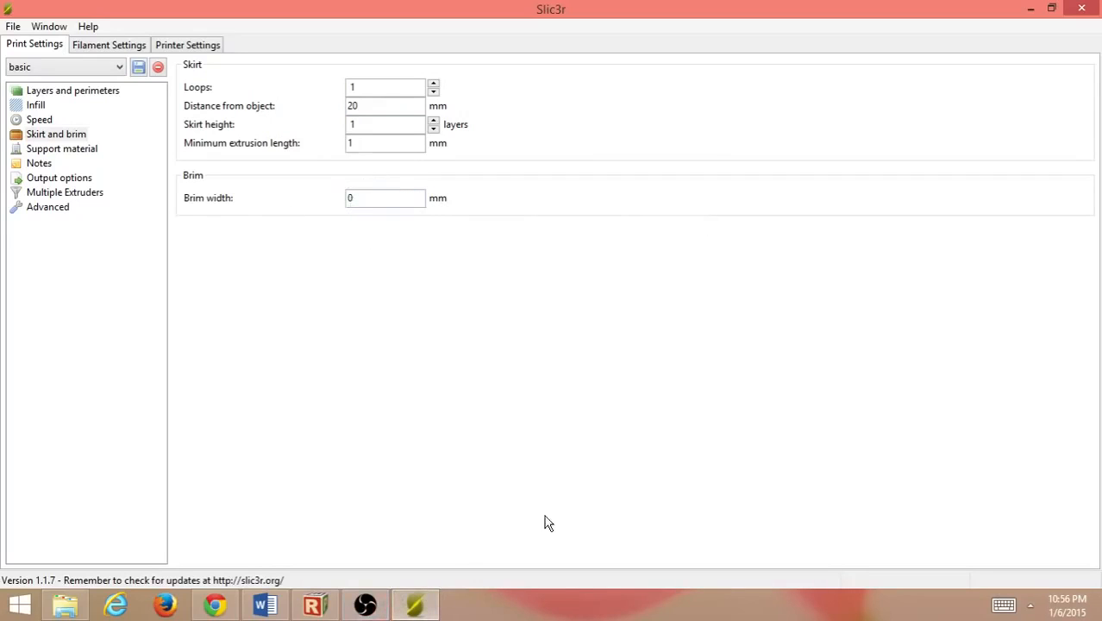
pyautogui.click(415, 606)
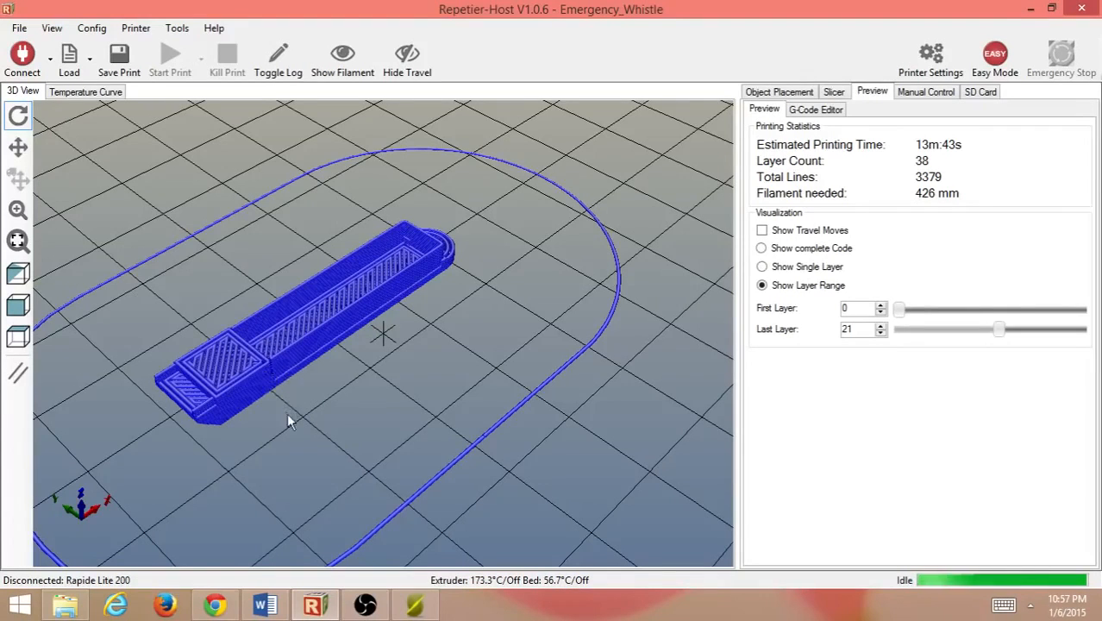
pyautogui.click(413, 606)
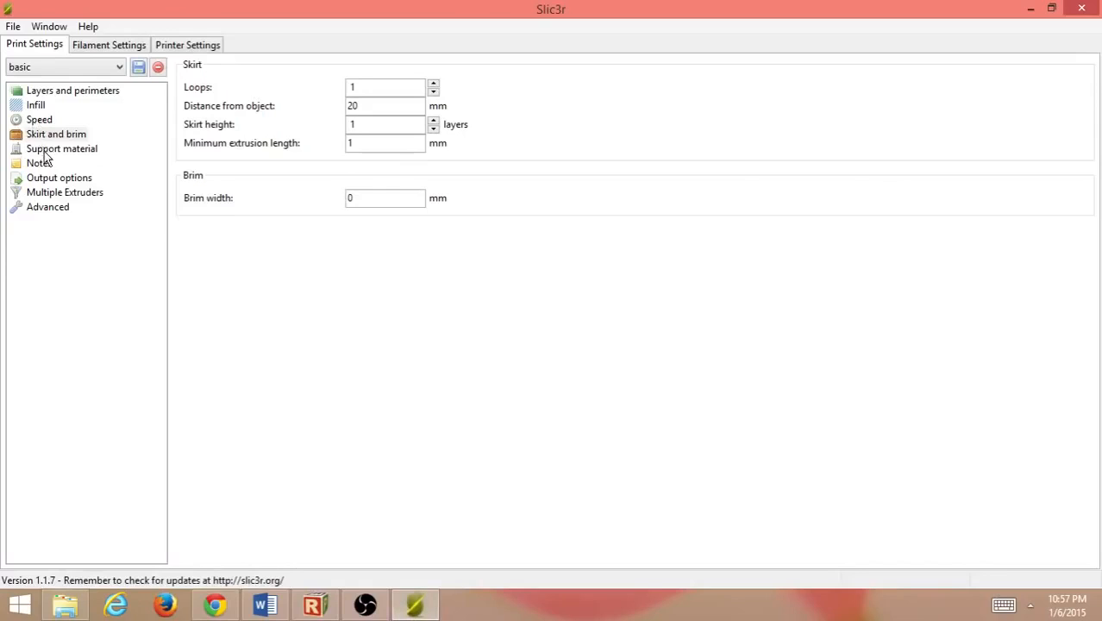
# - Review the support material, notes, output options, multiple extruders and advanced print settings in Slic3r
pyautogui.click(47, 151)
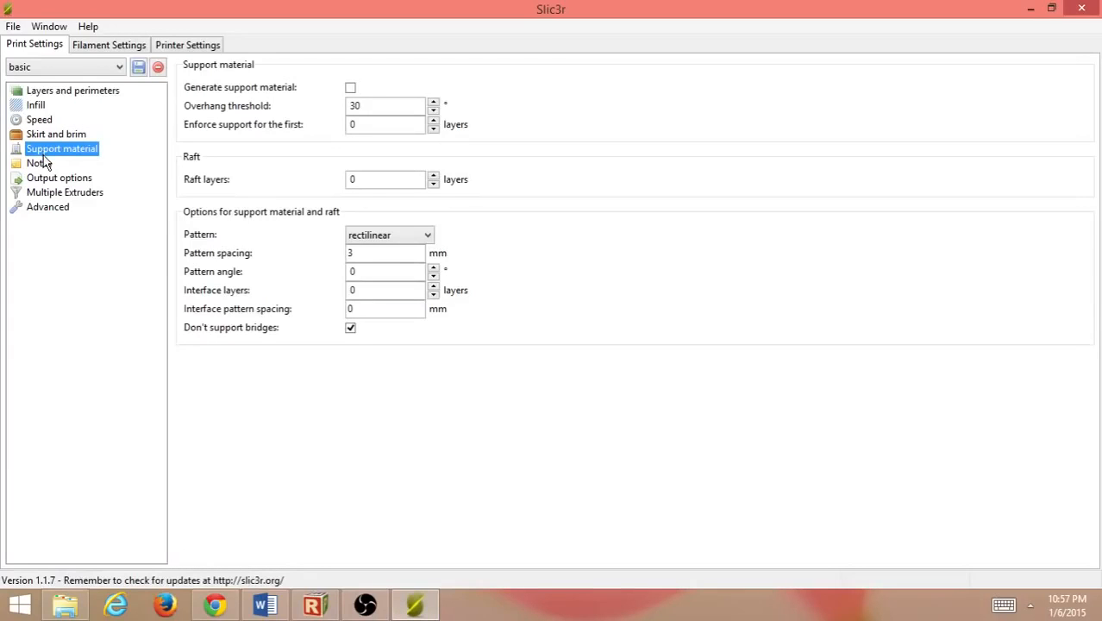
pyautogui.click(39, 164)
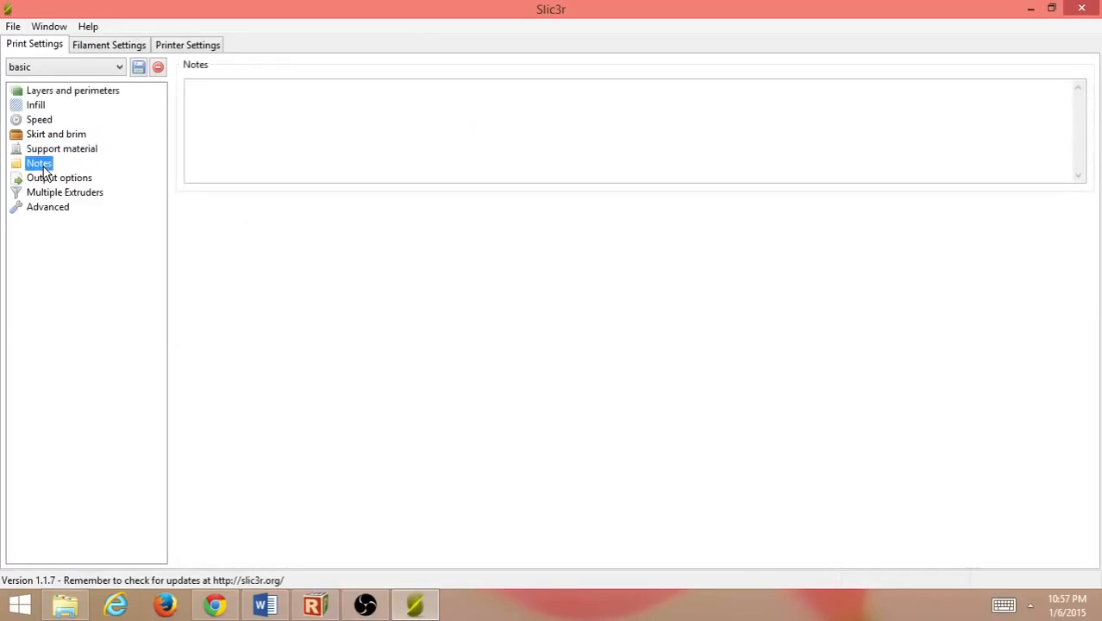
pyautogui.click(46, 179)
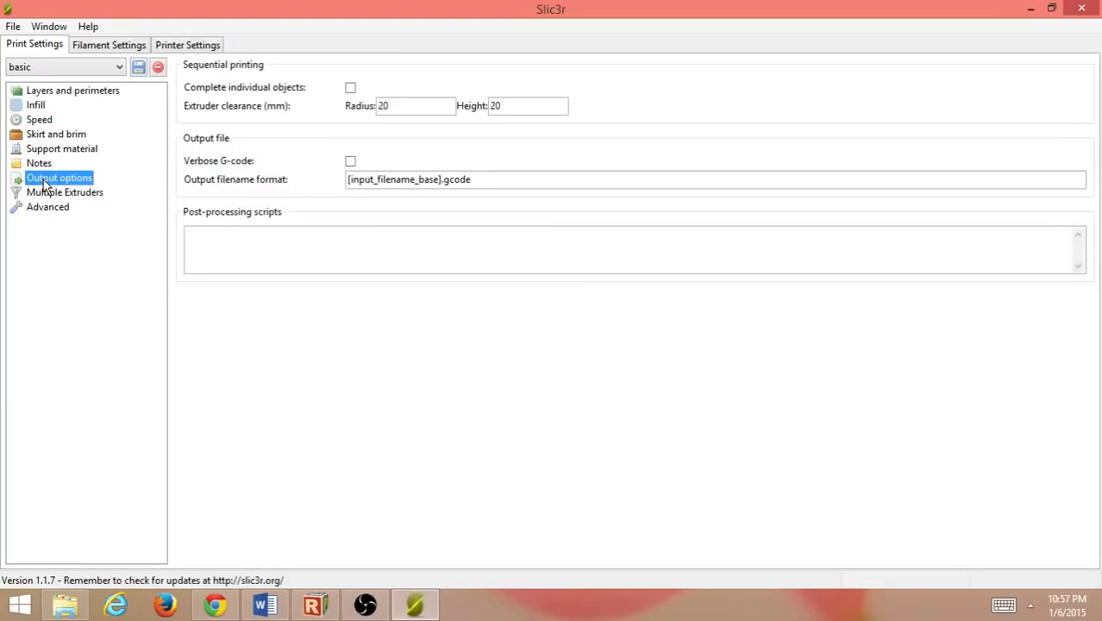
pyautogui.click(44, 194)
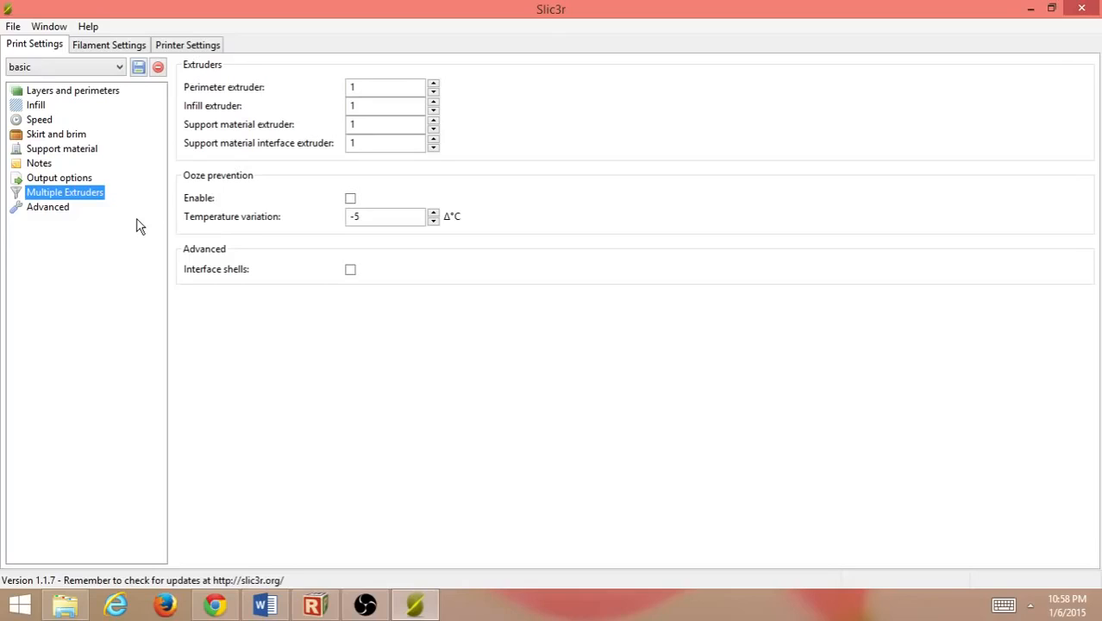
pyautogui.click(58, 209)
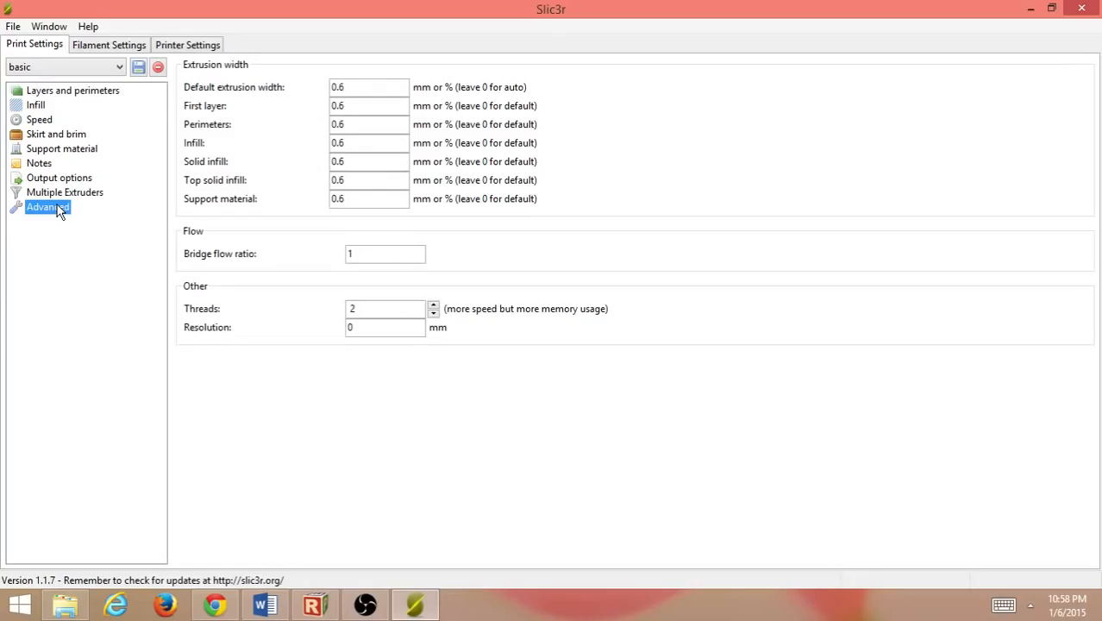
# - Review the pla filament preset's diameter and temperature settings and its cooling and fan settings in Slic3r
pyautogui.click(97, 49)
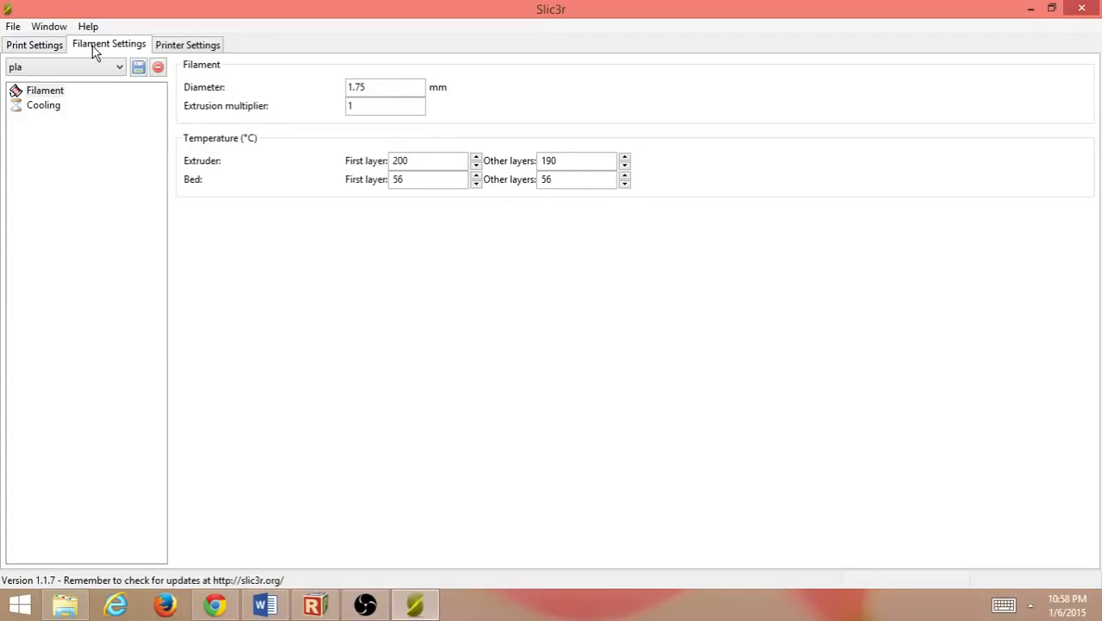
pyautogui.click(43, 105)
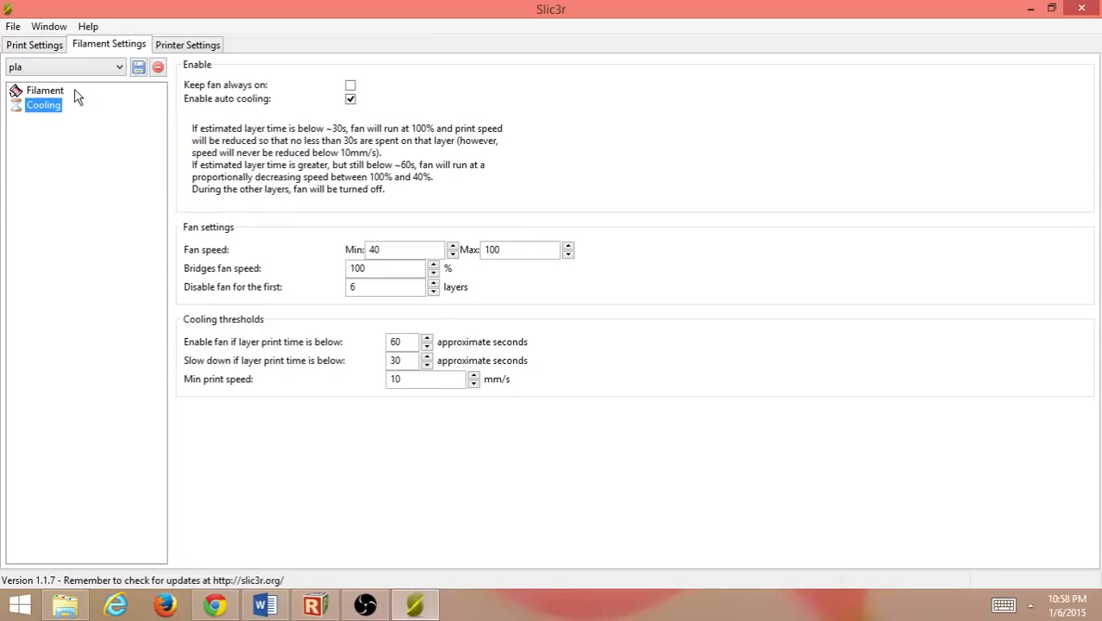
pyautogui.click(37, 93)
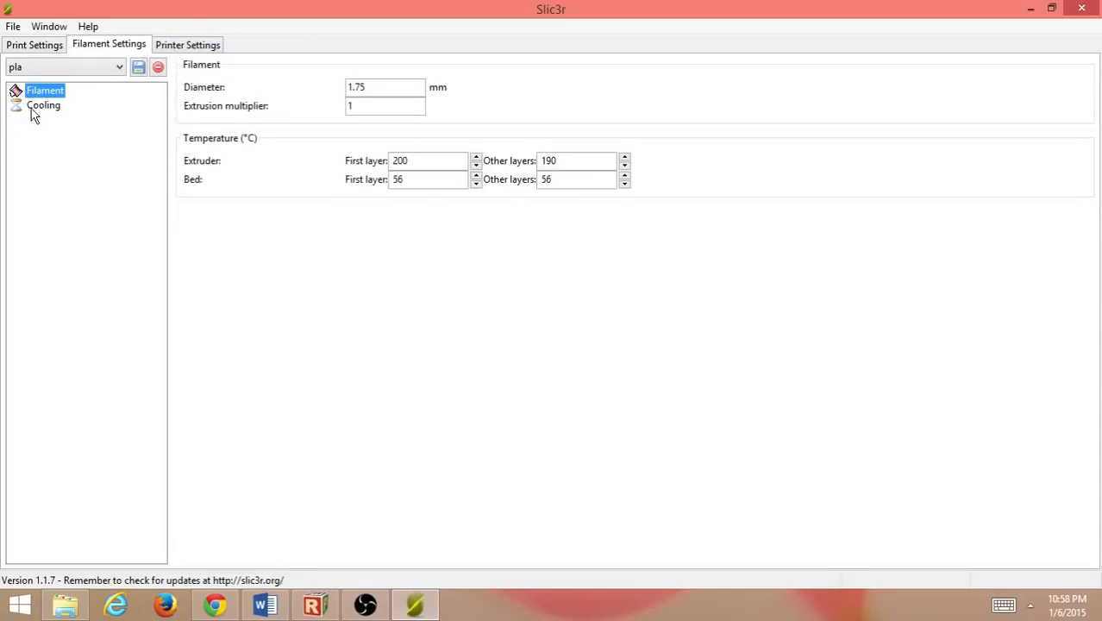
pyautogui.click(33, 113)
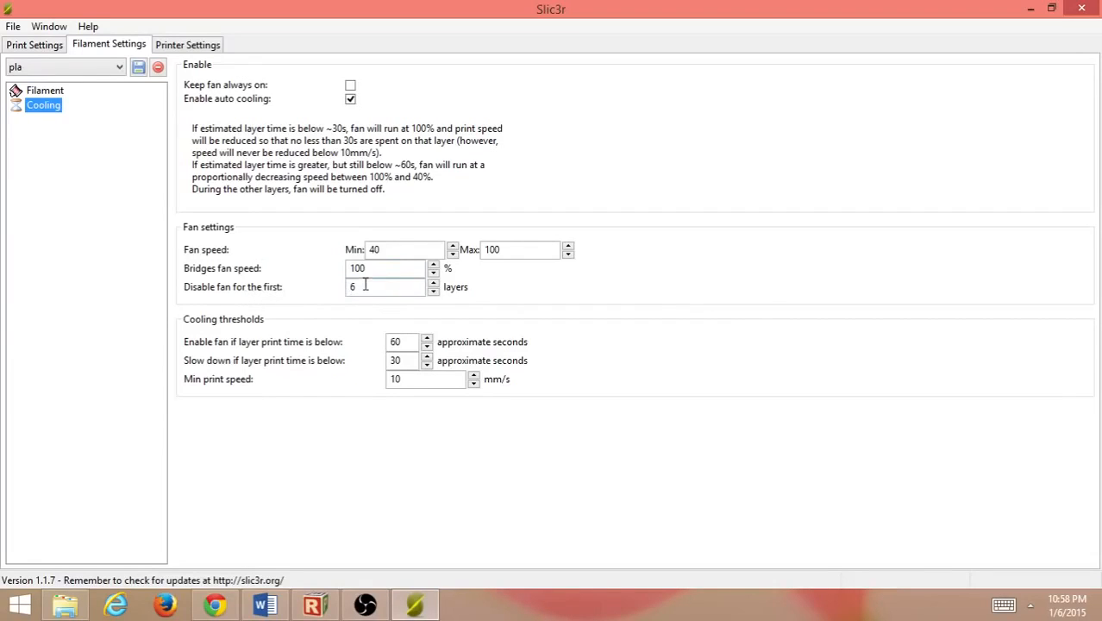
pyautogui.moveTo(390, 290)
# - Review the pla first print printer preset's general, custom G-code and Extruder 1 settings
pyautogui.click(172, 50)
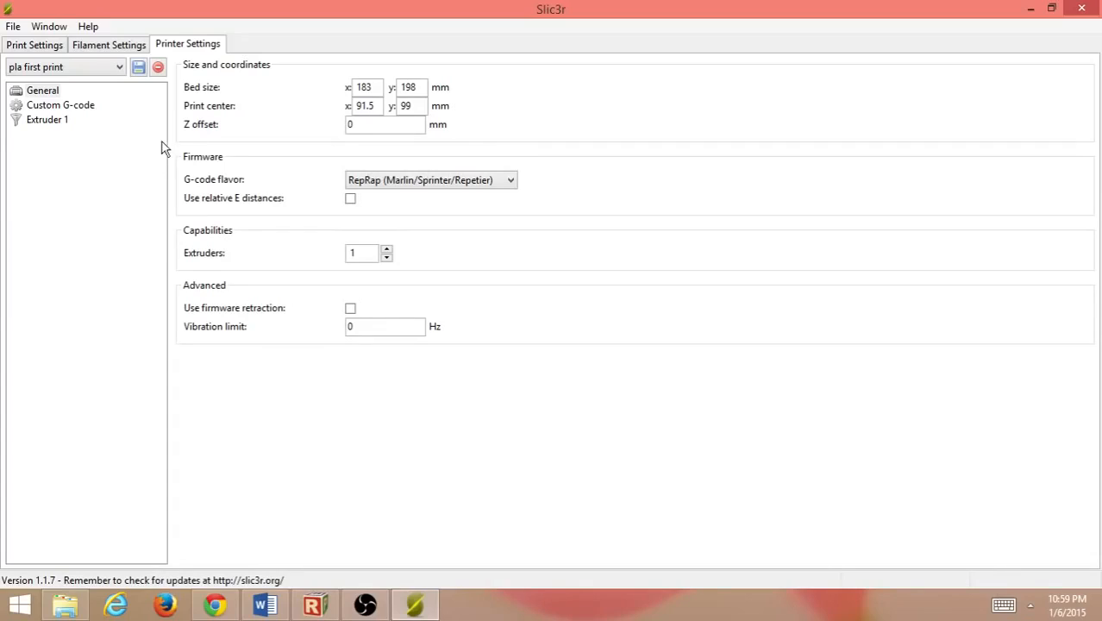
pyautogui.click(77, 107)
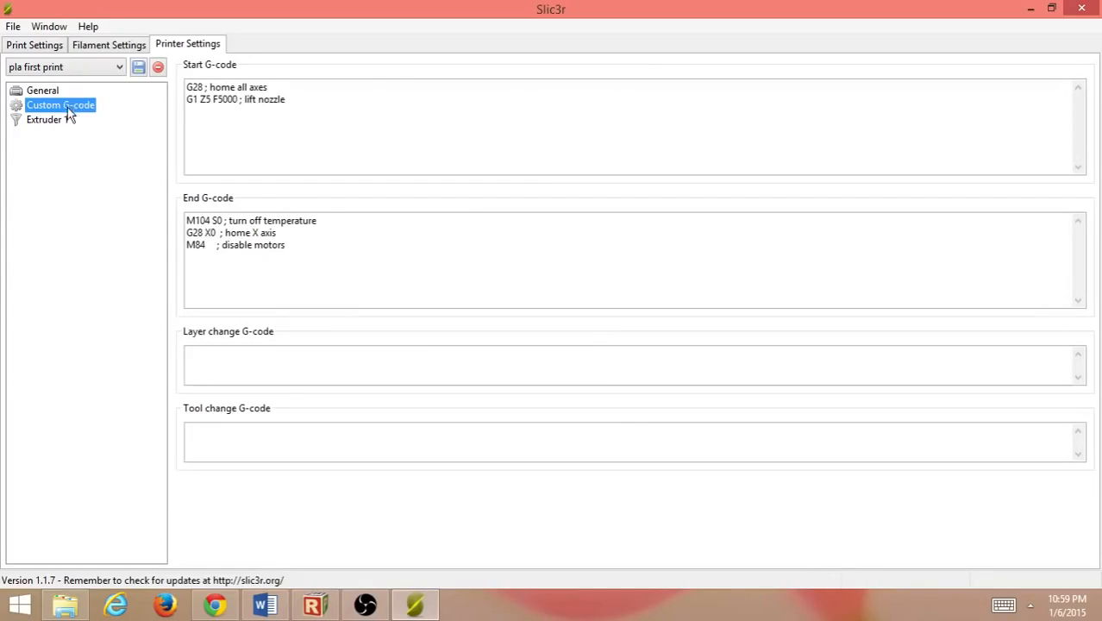
pyautogui.click(50, 121)
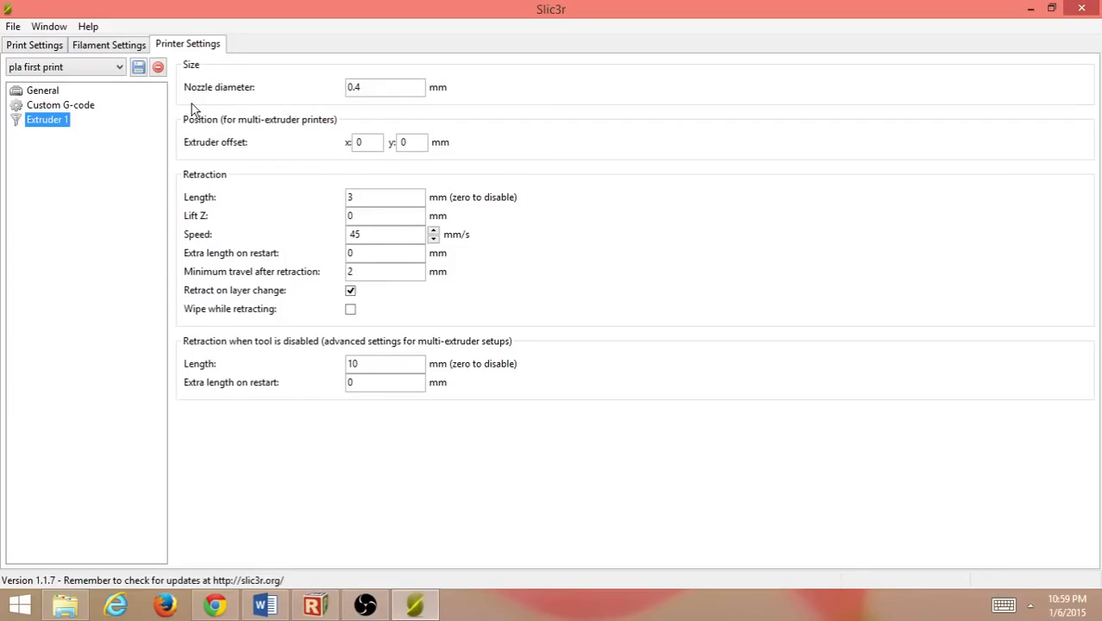
# - Switch back to Repetier-Host and show the manual printer controls with the whole print bed in view
pyautogui.click(432, 608)
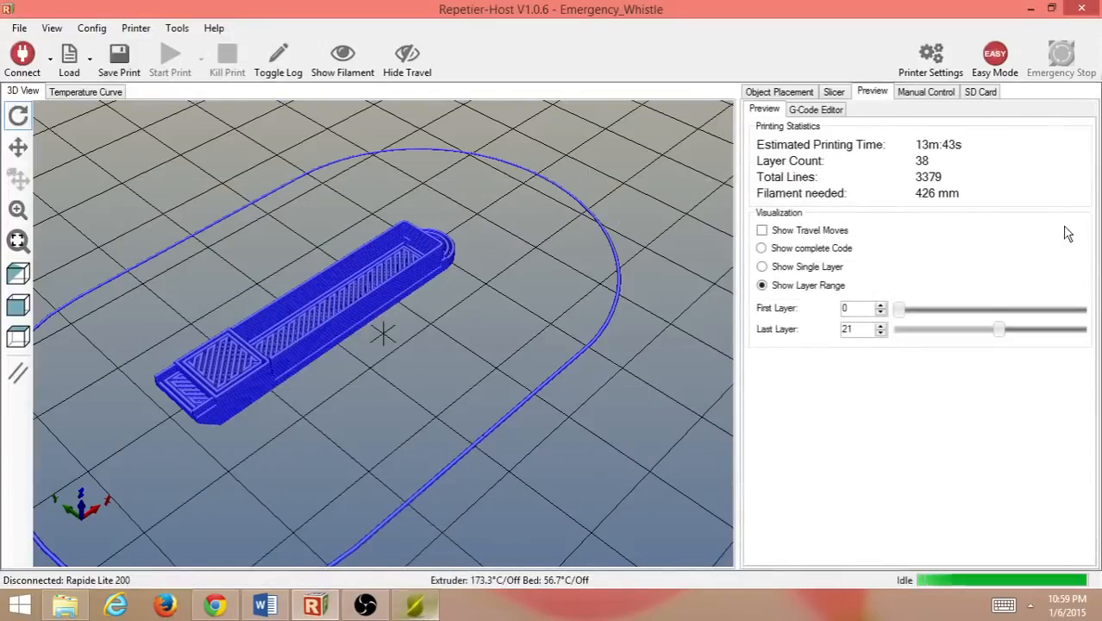
pyautogui.click(924, 91)
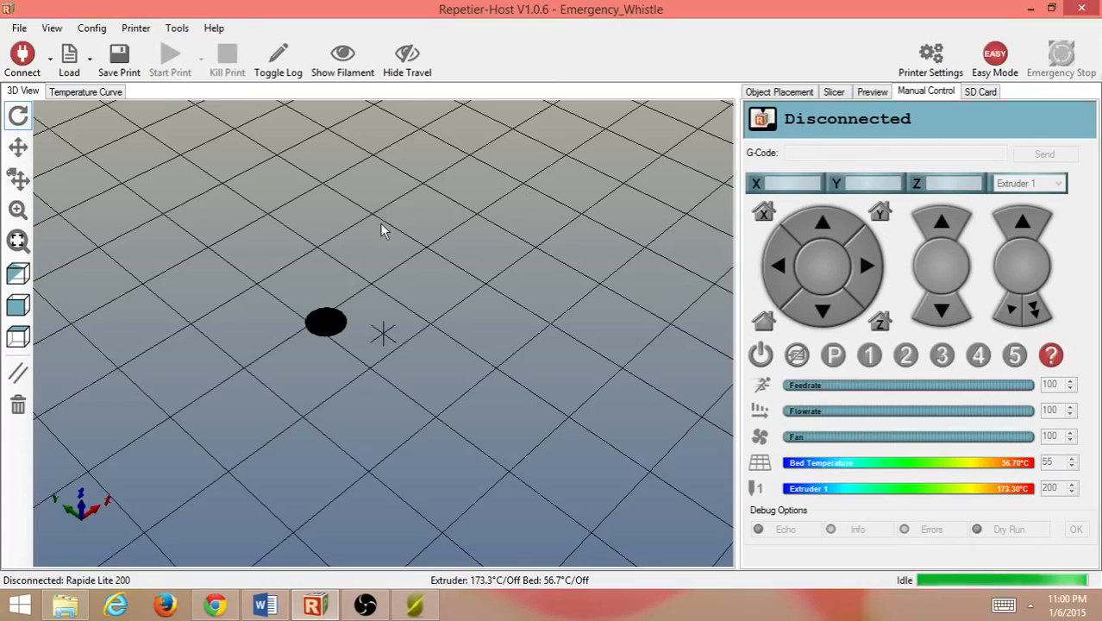
pyautogui.scroll(-5, 381, 228)
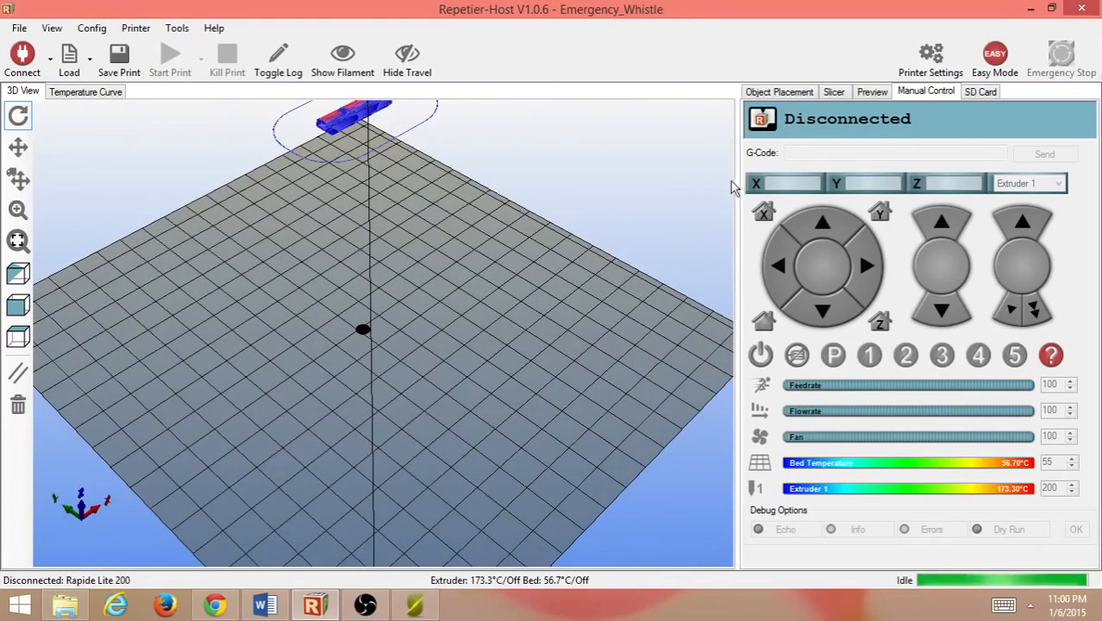